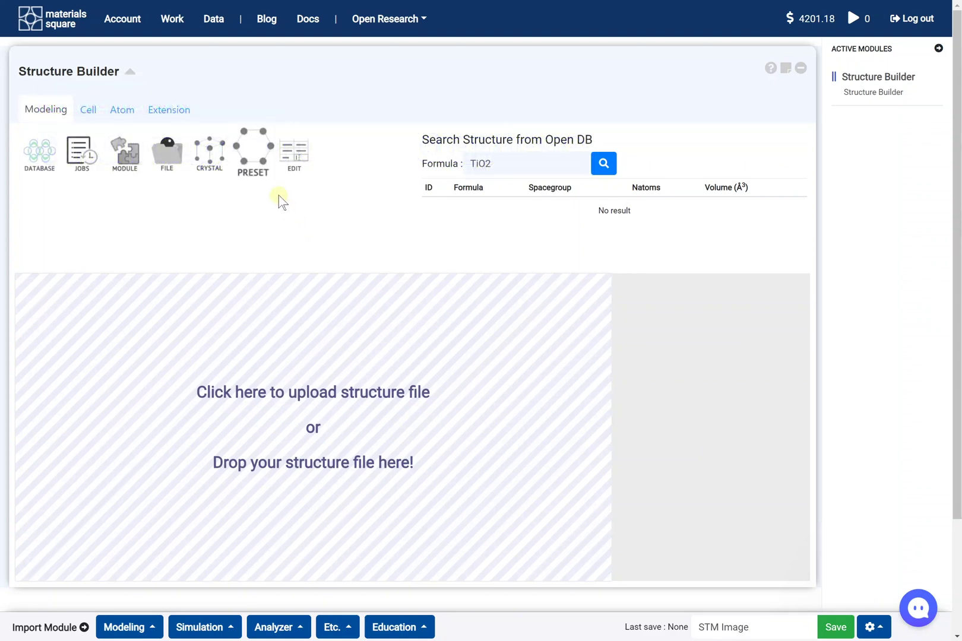
Generate the Graphene (Rect) preset structure with 4 carbon atoms
left_click(261, 163)
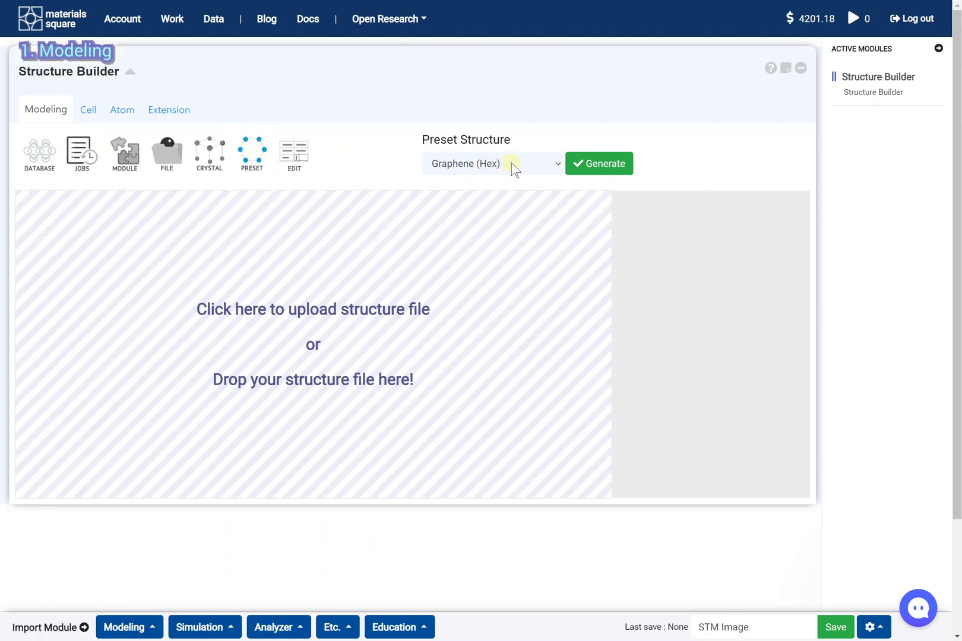
left_click(546, 168)
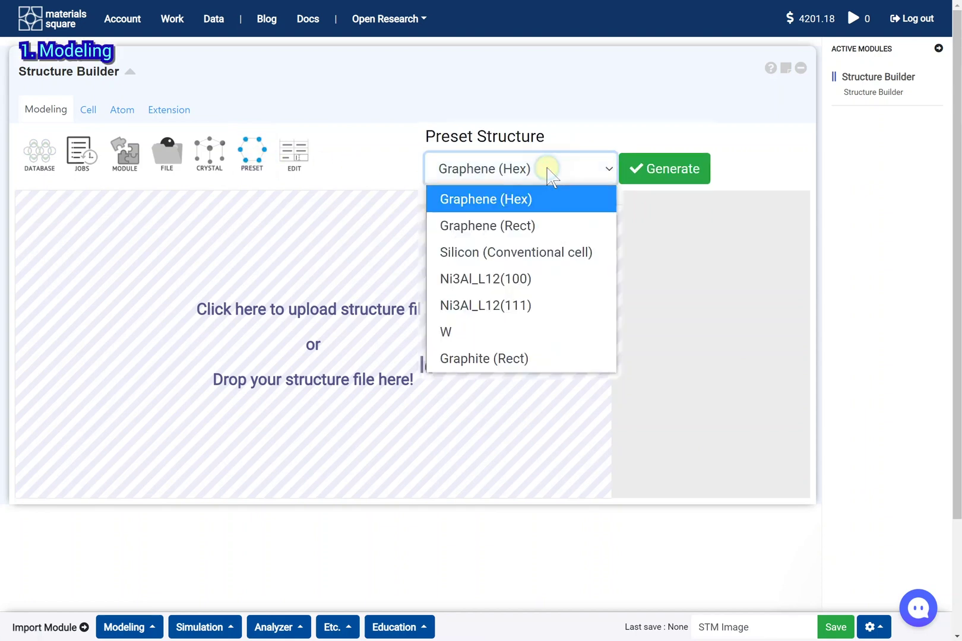
left_click(576, 223)
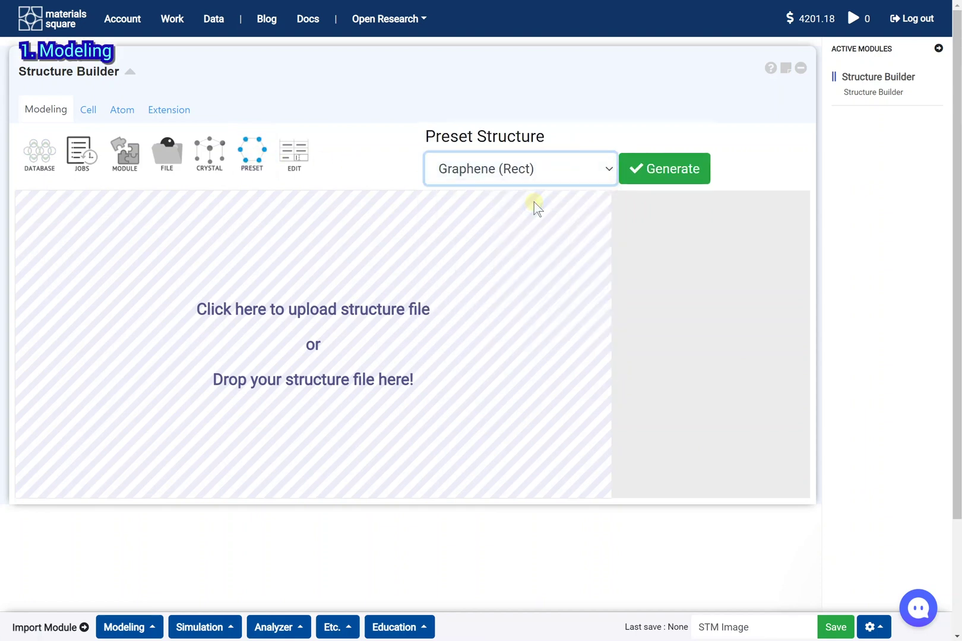
left_click(667, 177)
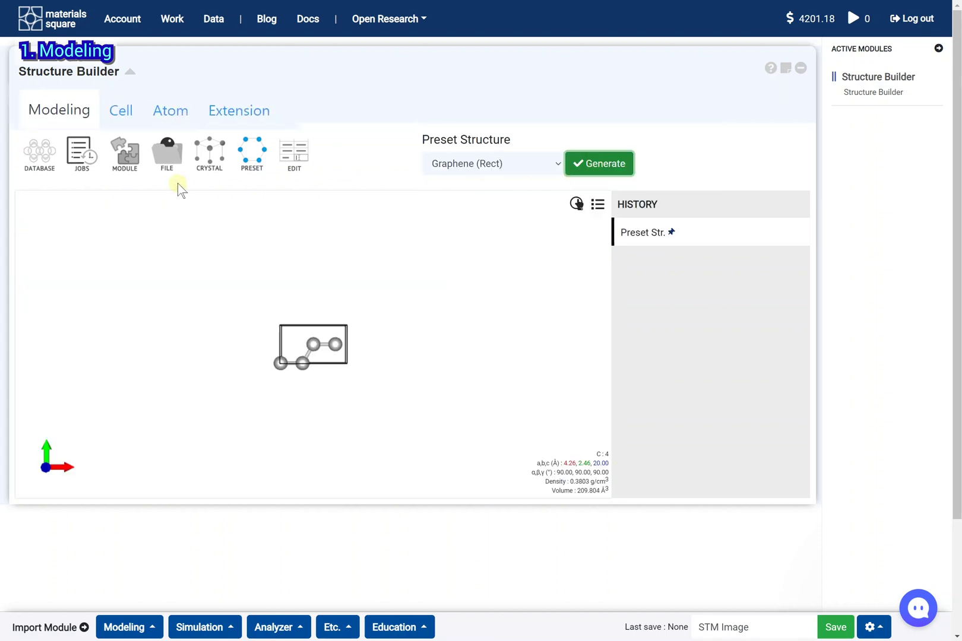
Clone the graphene cell with a = 3 and b = 4 into a 48-carbon supercell
left_click(124, 113)
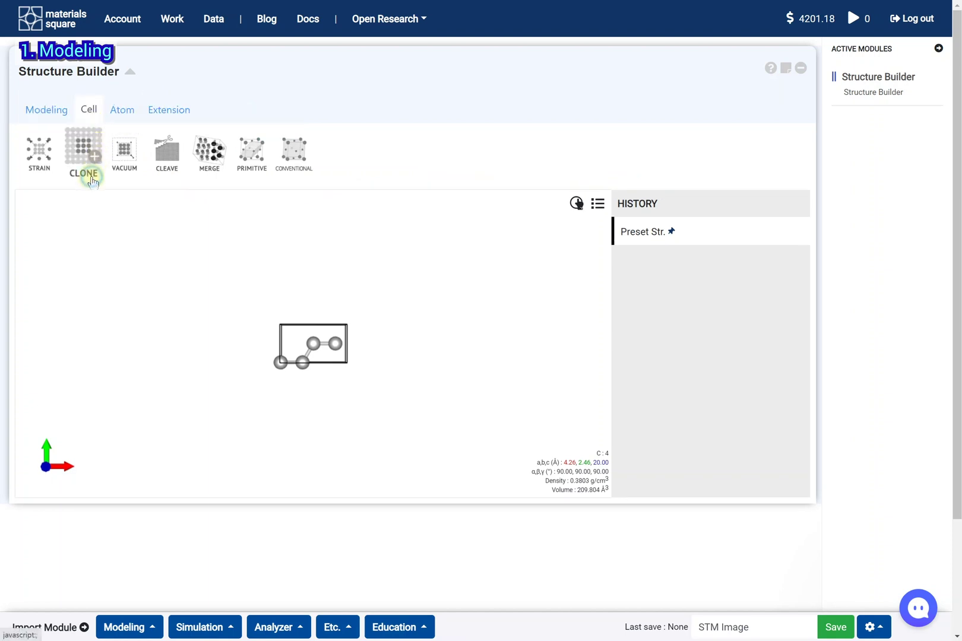
left_click(84, 151)
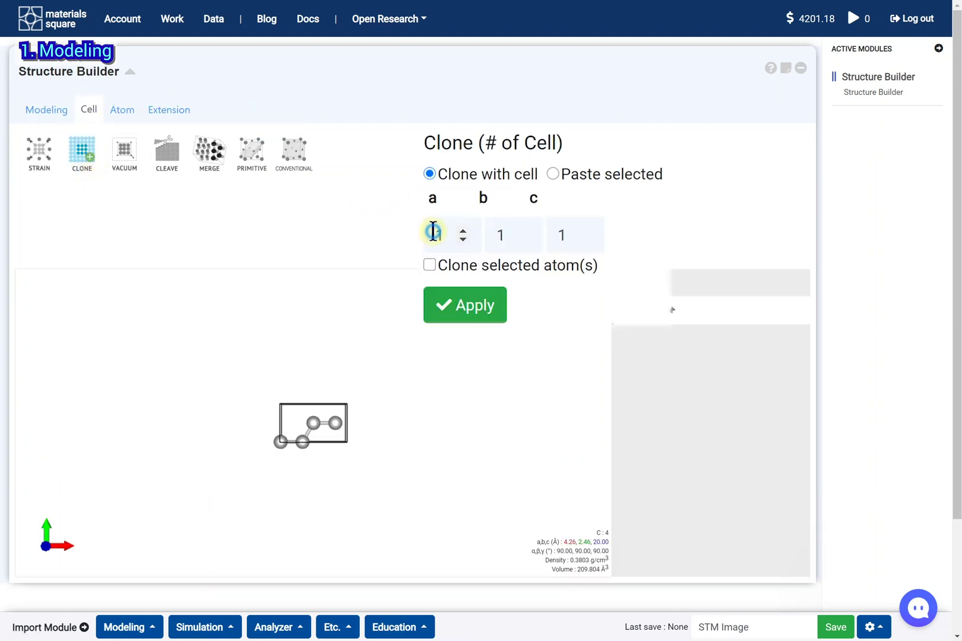
double_click(433, 232)
type("3")
double_click(484, 212)
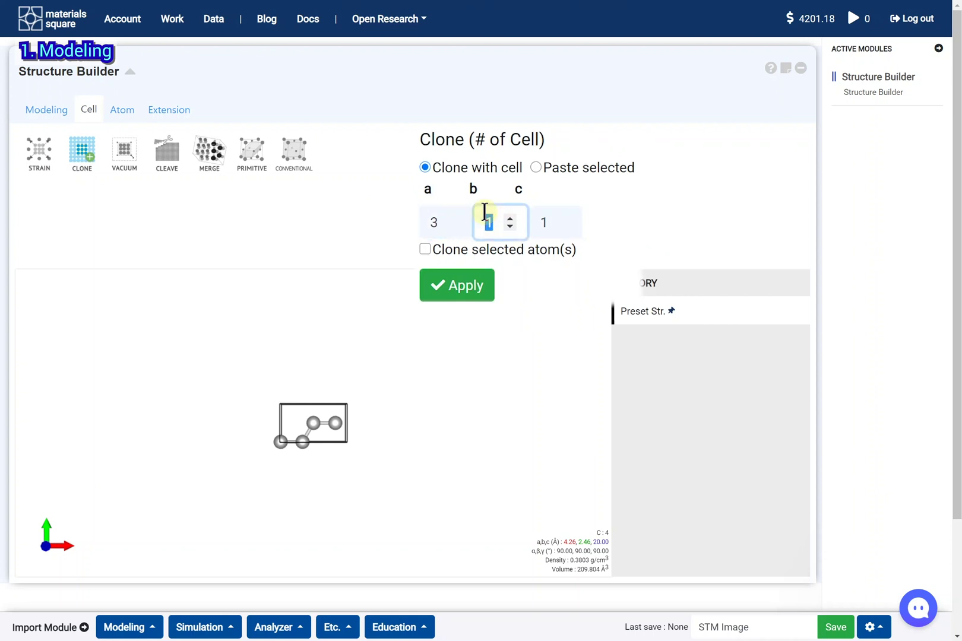
type("4")
left_click(458, 286)
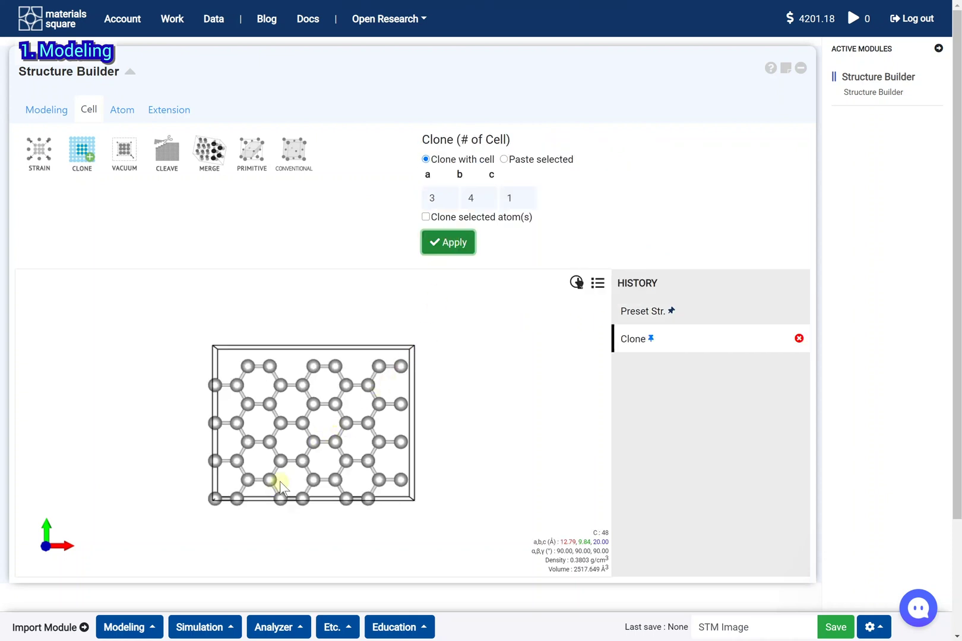
scroll(300, 464, "up", 5)
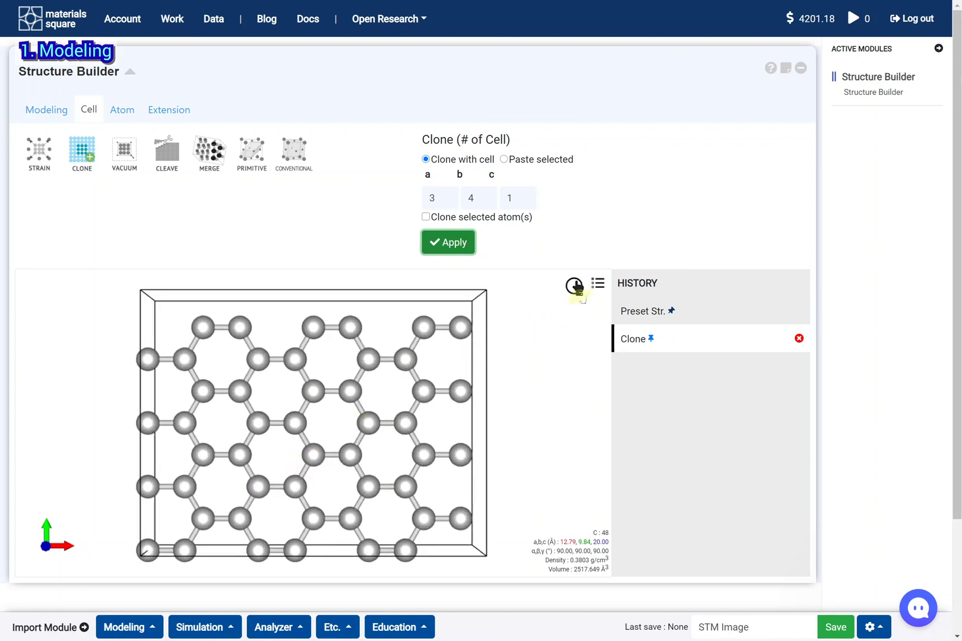
Select the six carbon atoms of the central hexagon with rectangular selection
left_click(577, 290)
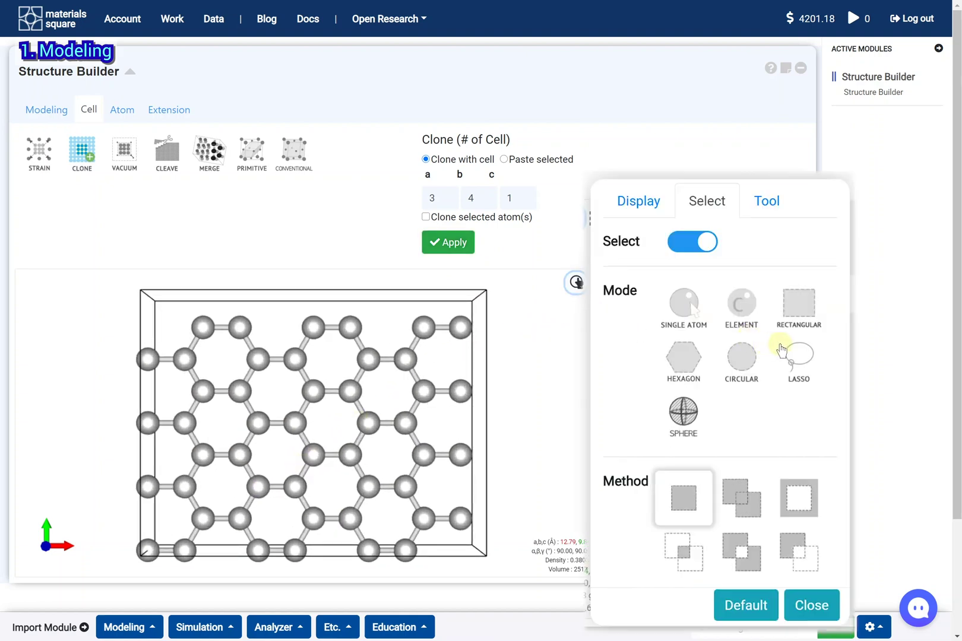
left_click(814, 309)
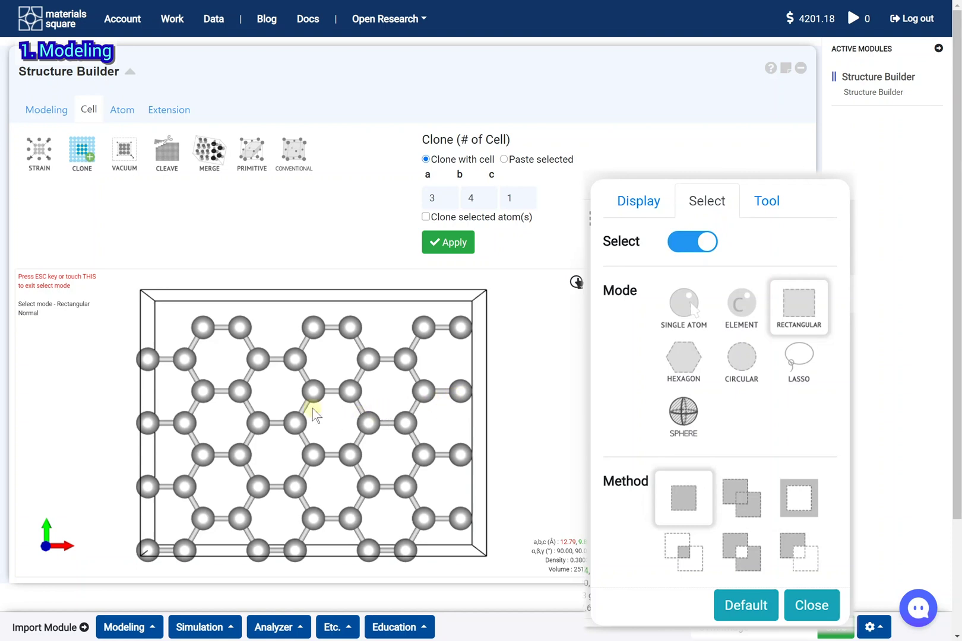
left_click_drag(280, 380, 383, 468)
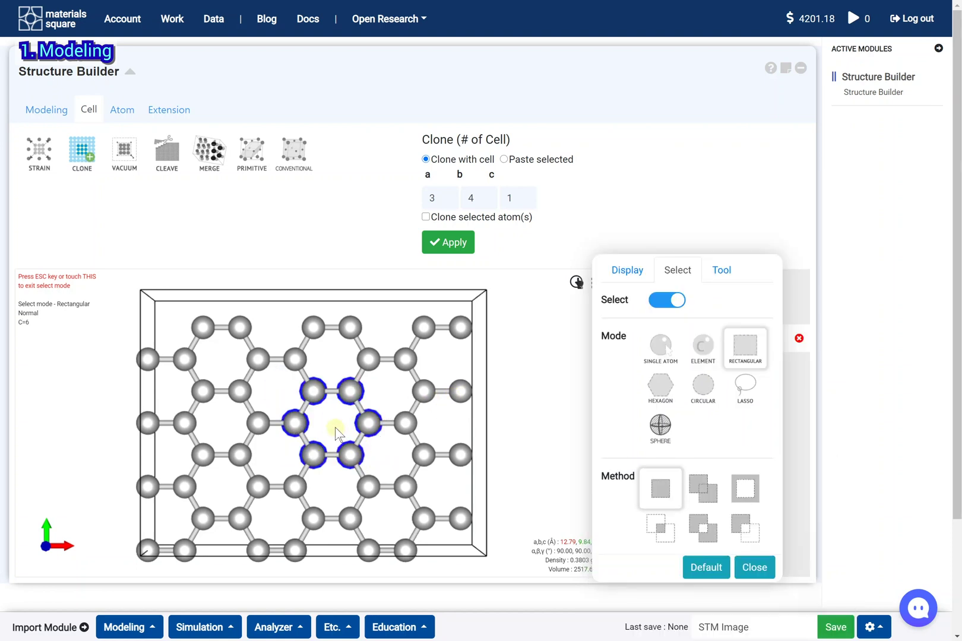
Add a Co atom at the centre of the selected hexagon
left_click(162, 122)
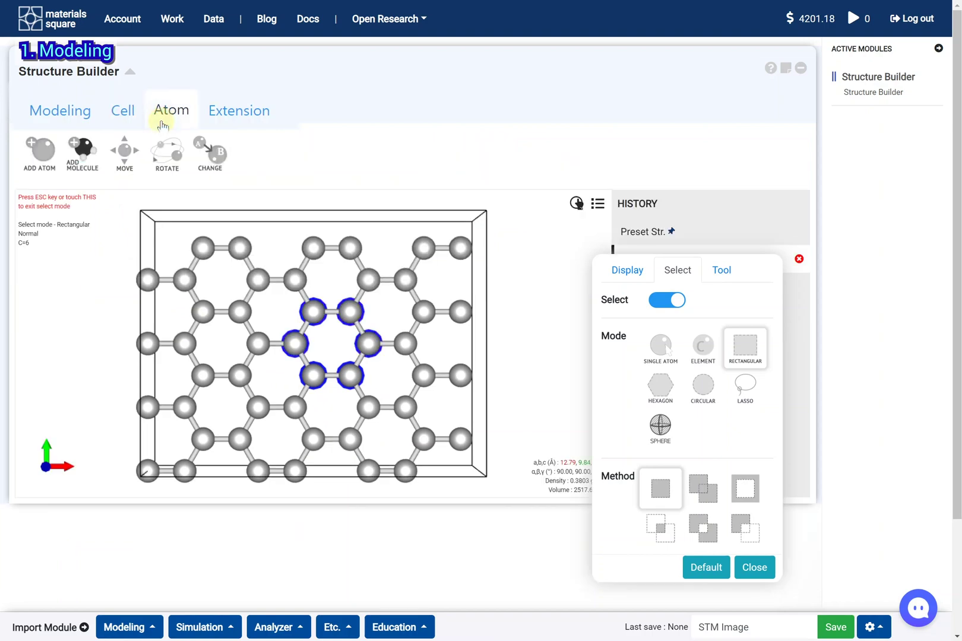
left_click(42, 156)
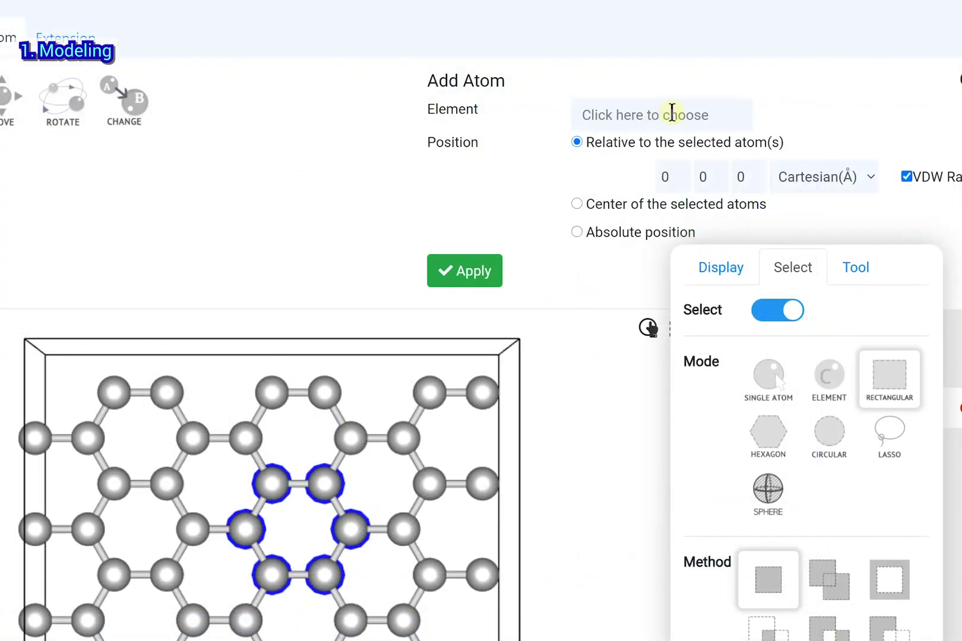
left_click(672, 113)
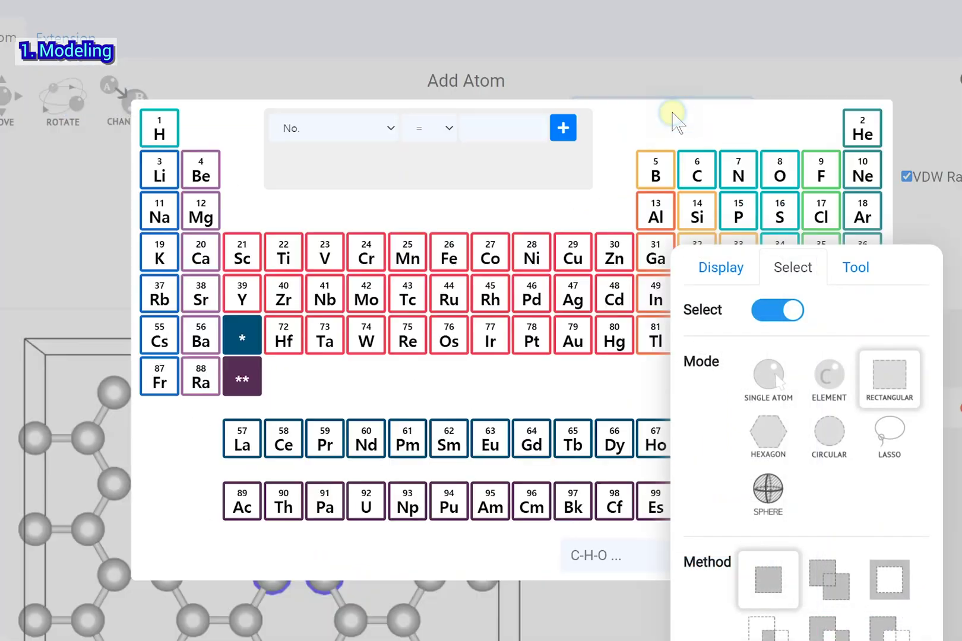
left_click(500, 253)
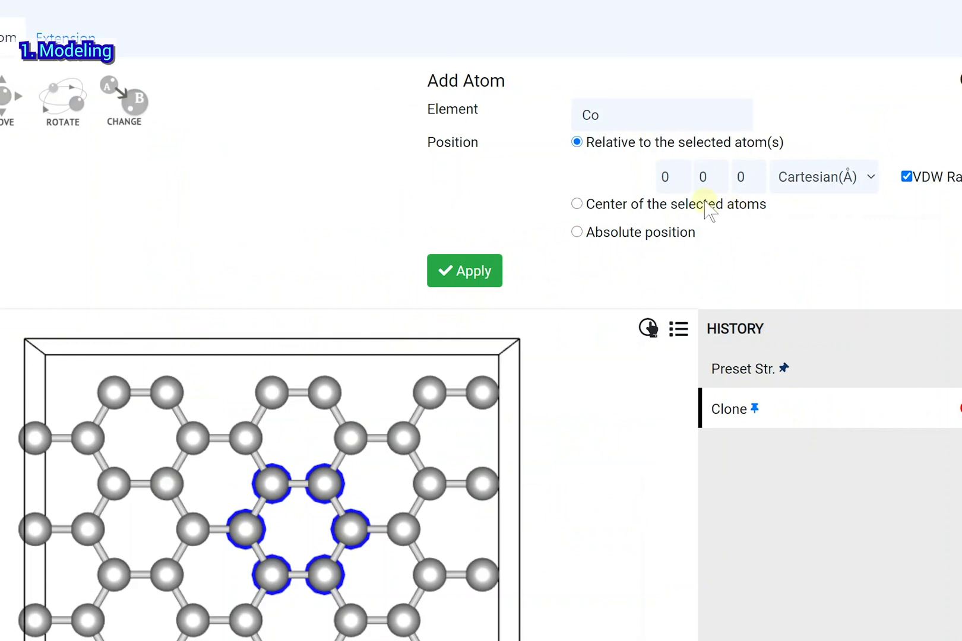
left_click(651, 209)
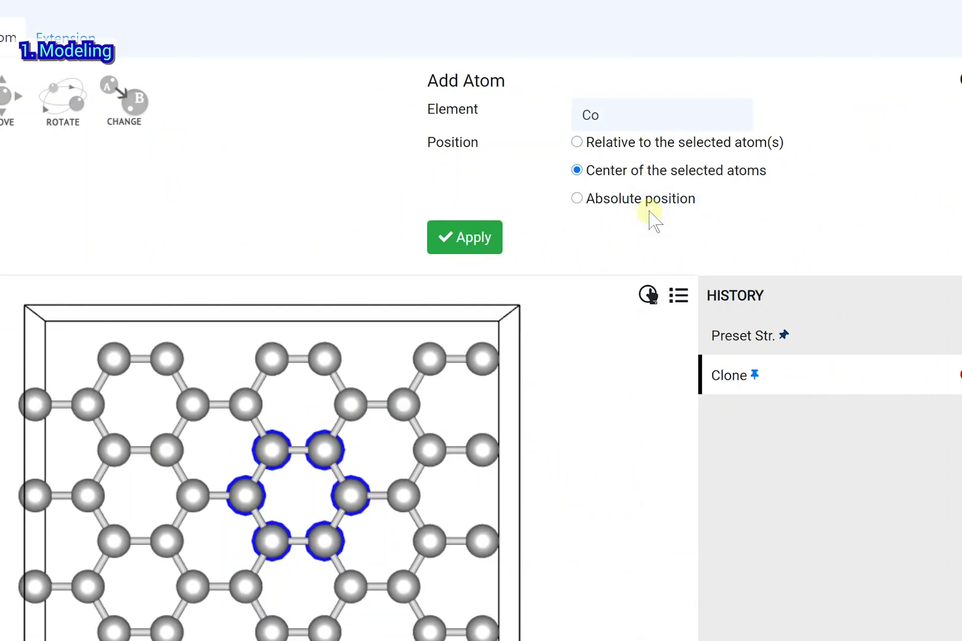
left_click(481, 240)
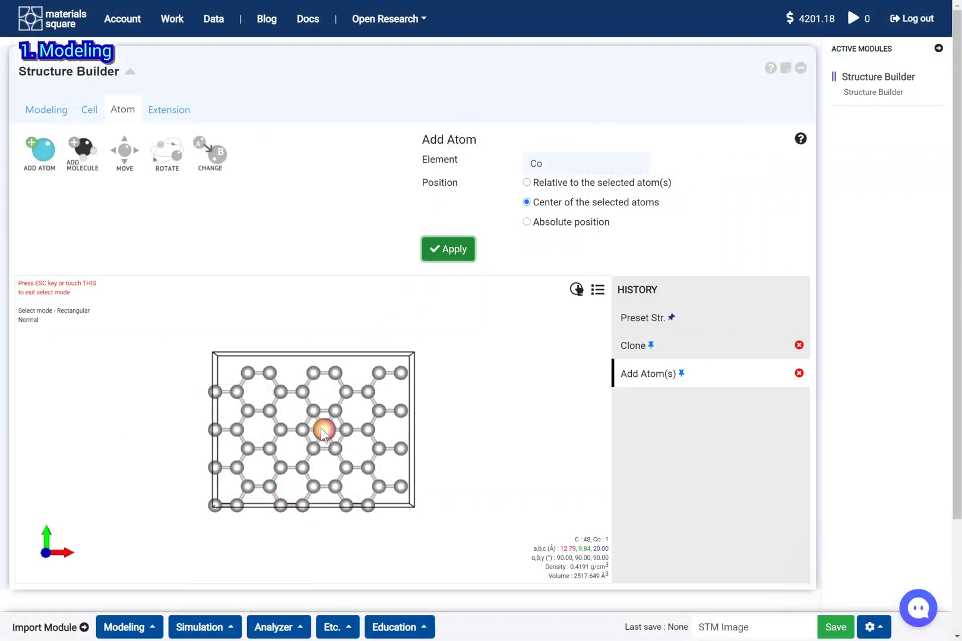
left_click(575, 290)
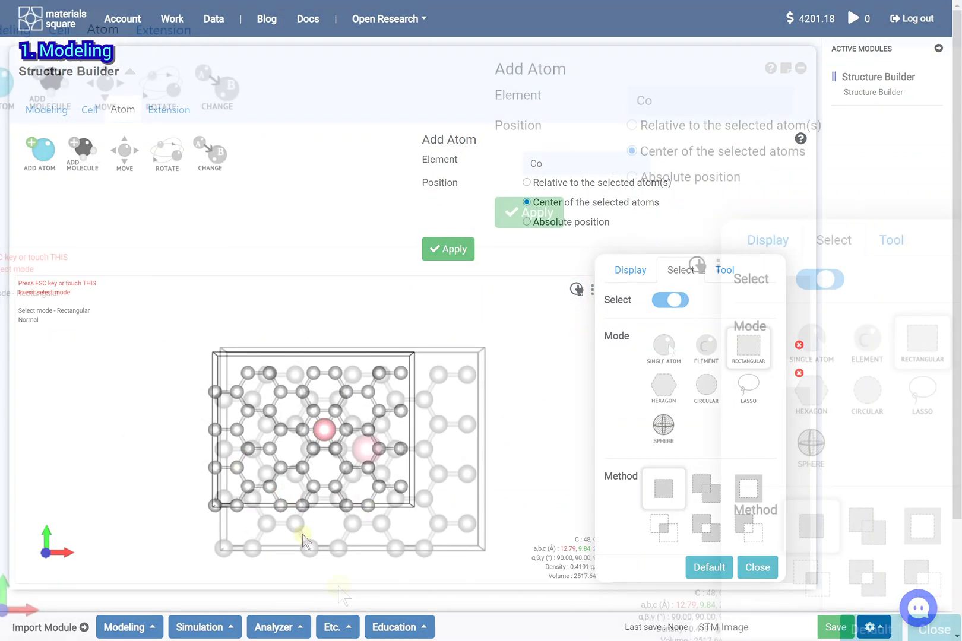
Select the cobalt atom in a tilted perspective view
key("Escape")
left_click_drag(365, 526, 463, 383)
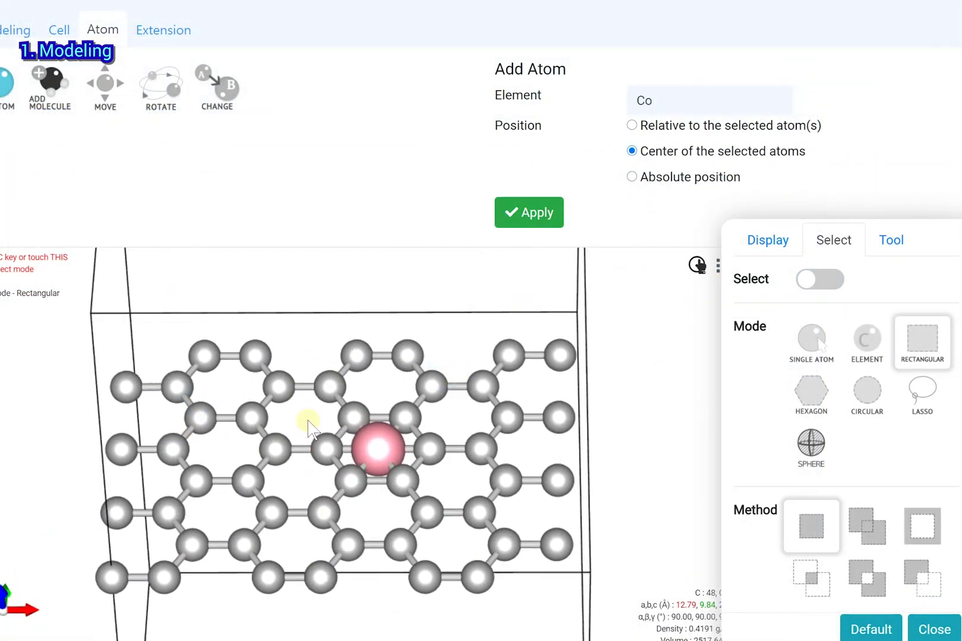
key("Escape")
left_click_drag(401, 471, 401, 471)
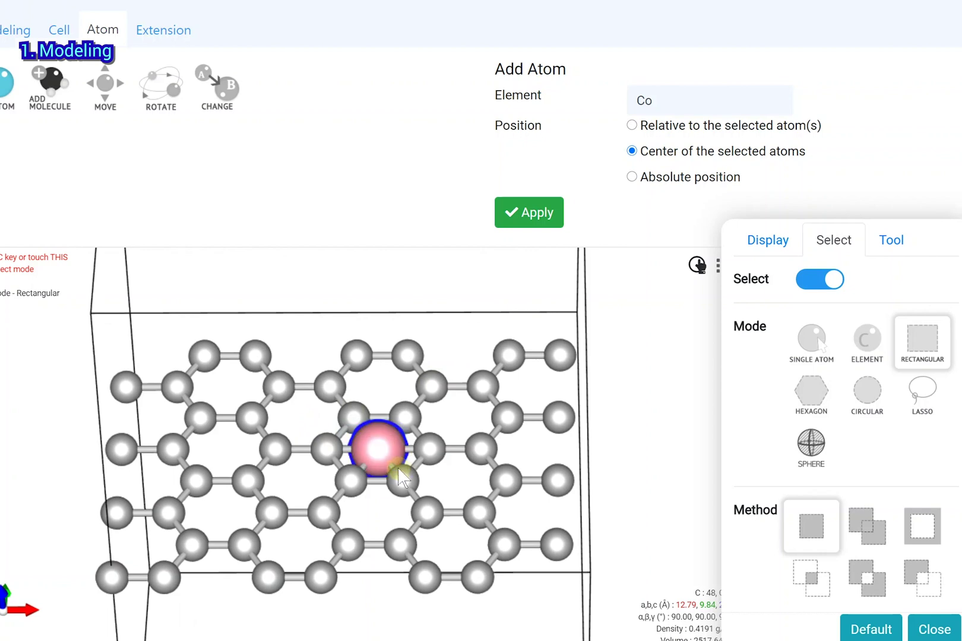
Move the cobalt atom by 0, 0, 1.5 Å Cartesian so it sits above the sheet
left_click(112, 105)
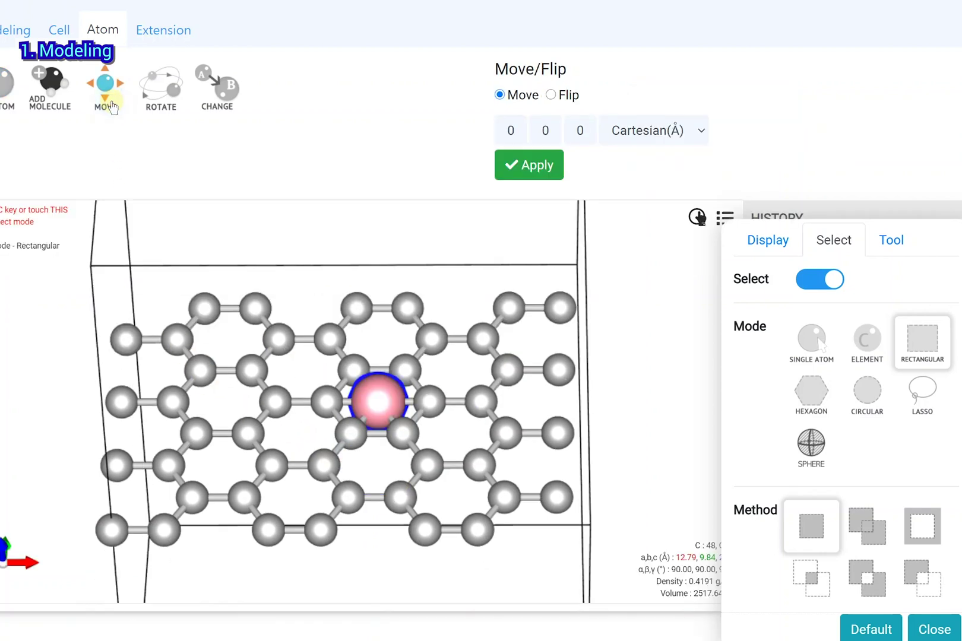
left_click(574, 132)
key("ctrl+a")
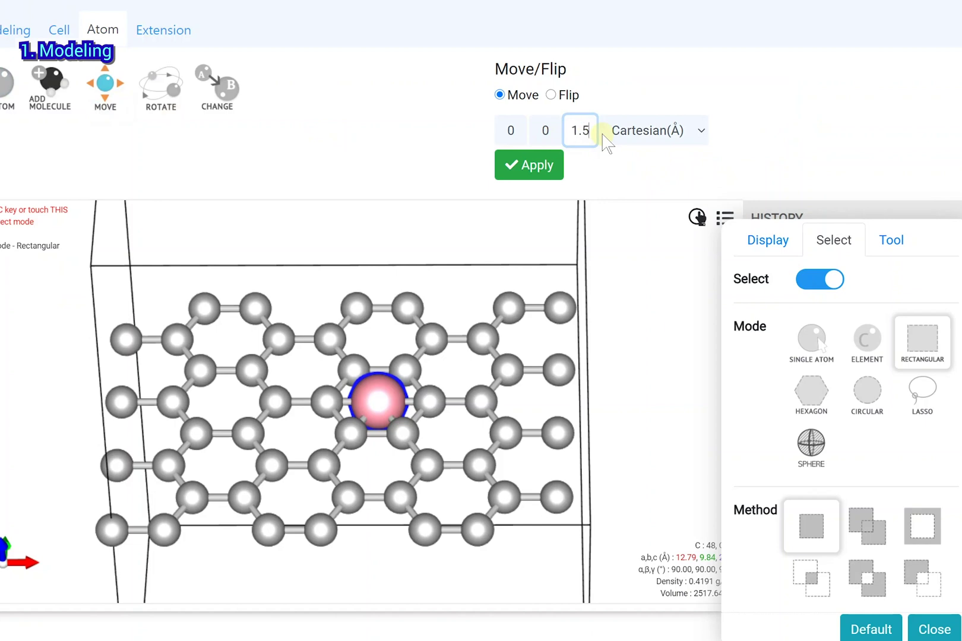
left_click(555, 164)
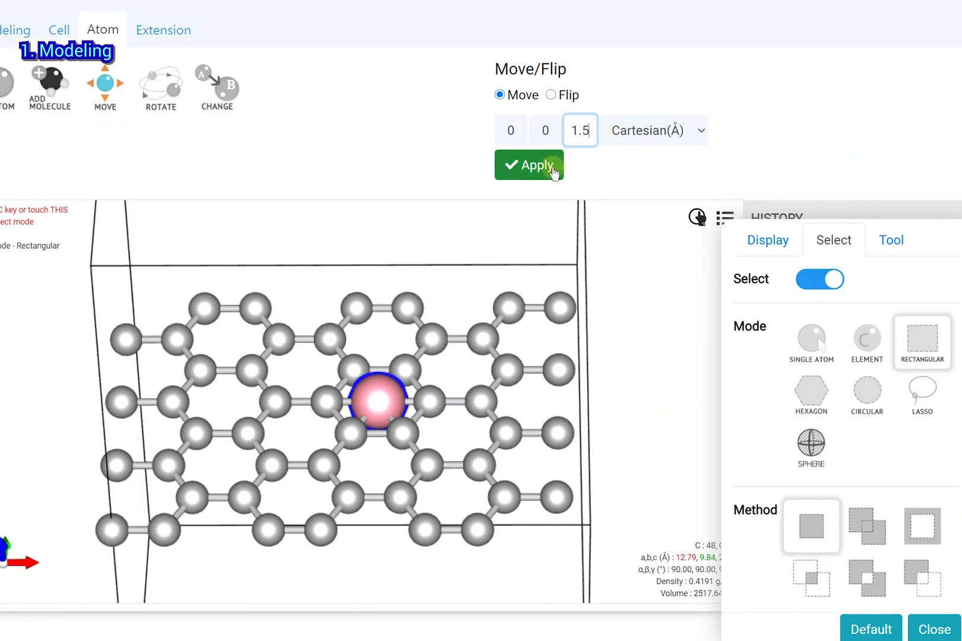
left_click(553, 168)
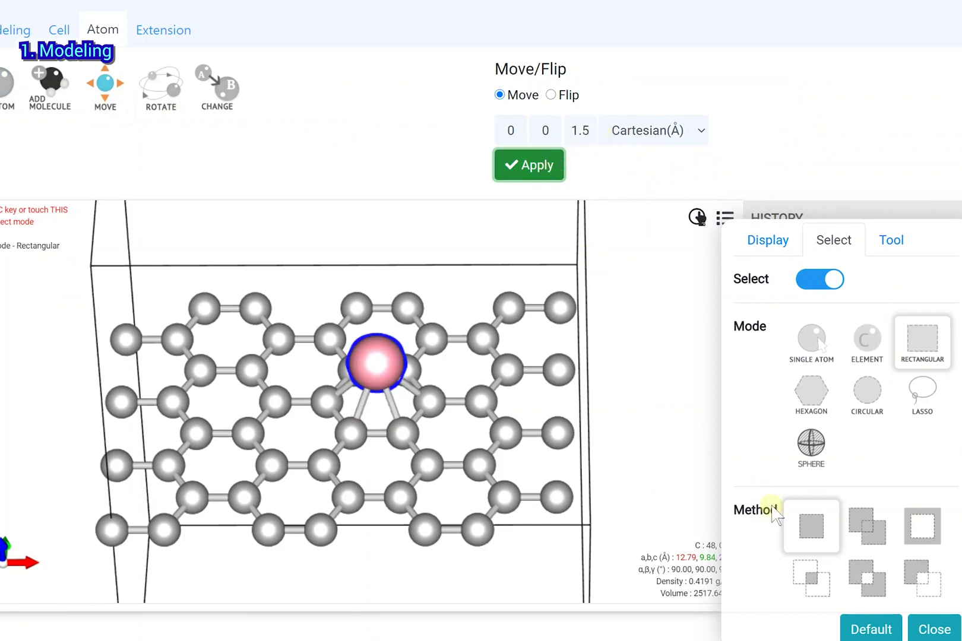
left_click(935, 629)
left_click(637, 396)
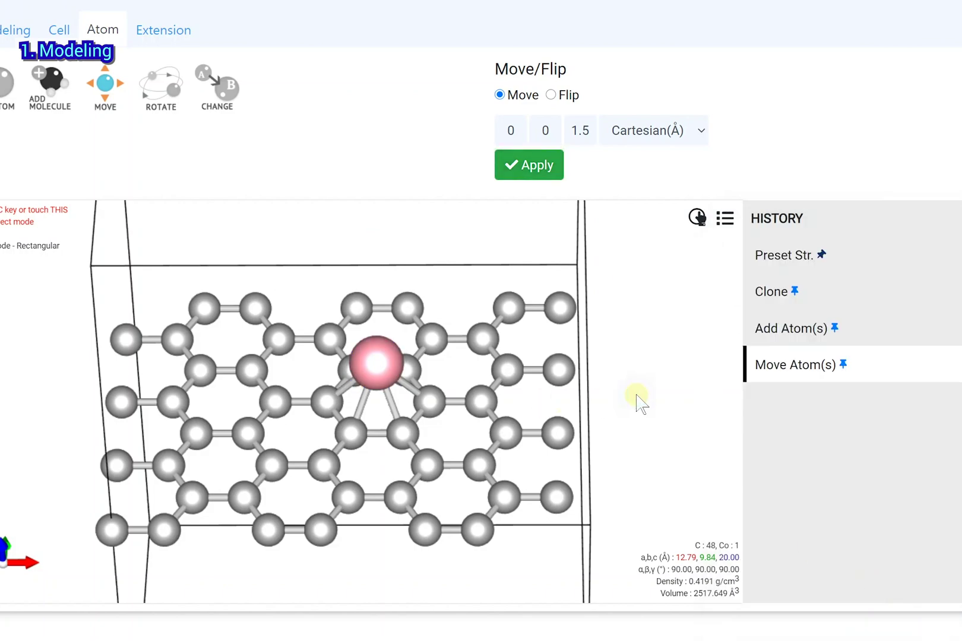
left_click_drag(356, 506, 270, 554)
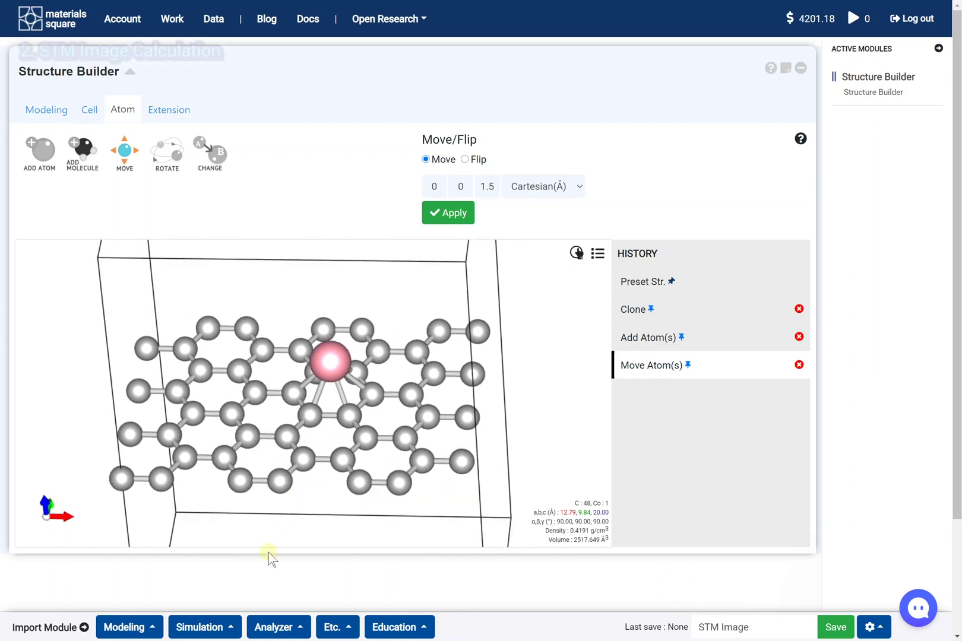
Add a DFT (Quantum Espresso) General module connected to the Structure Builder
left_click(225, 629)
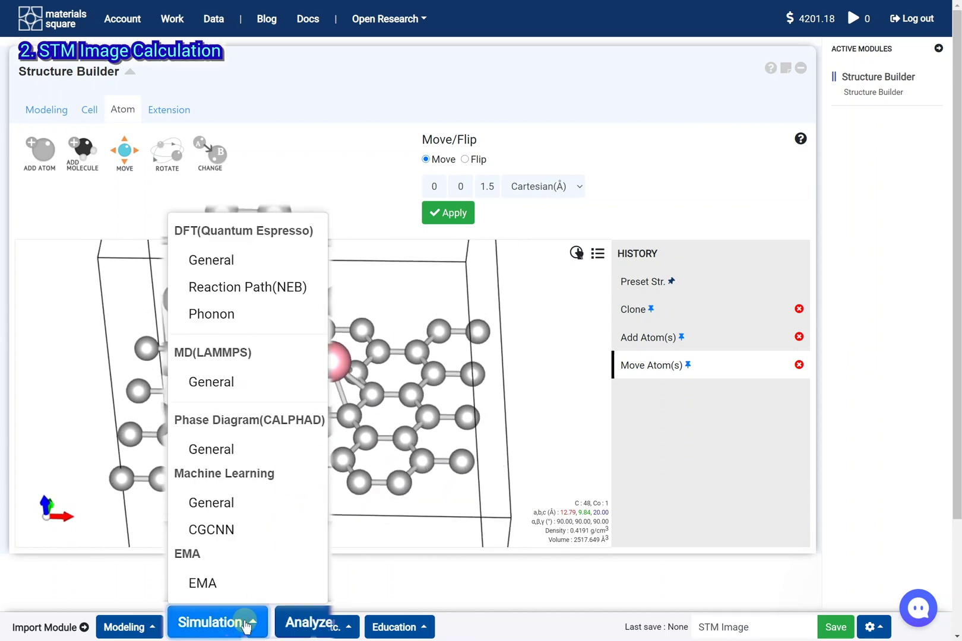
left_click(292, 264)
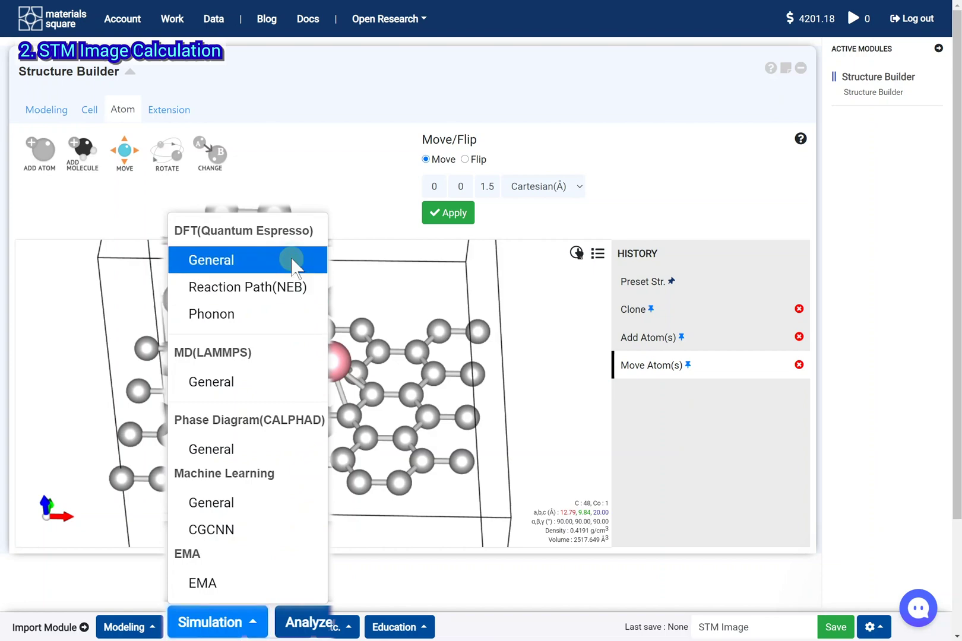
left_click(903, 116)
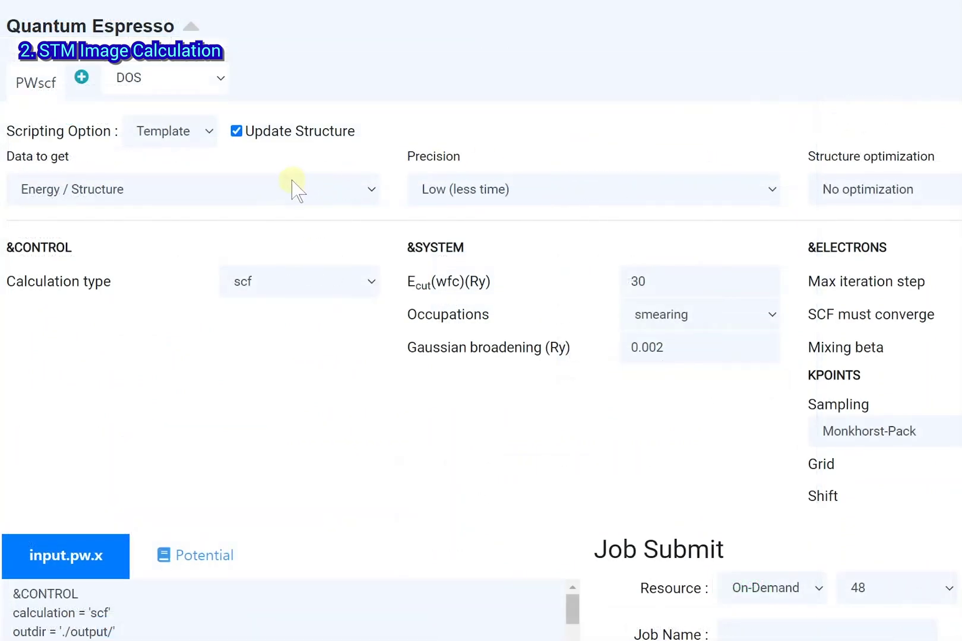
Set Data to get to Charge Density, Precision High, Isolate System and Ionic optimization
left_click(292, 182)
left_click(256, 280)
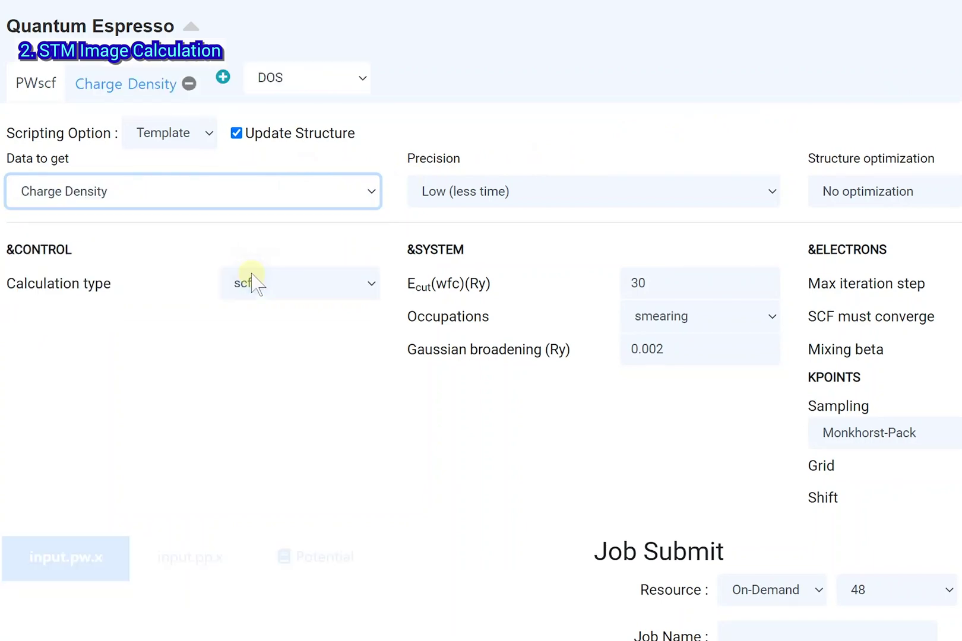
left_click(613, 191)
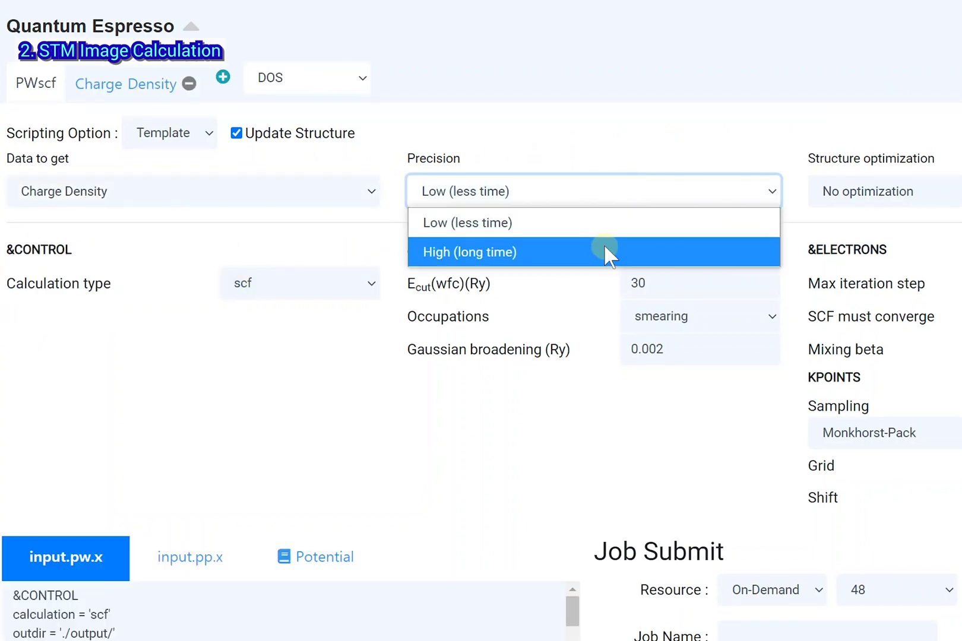
left_click(606, 253)
left_click(625, 191)
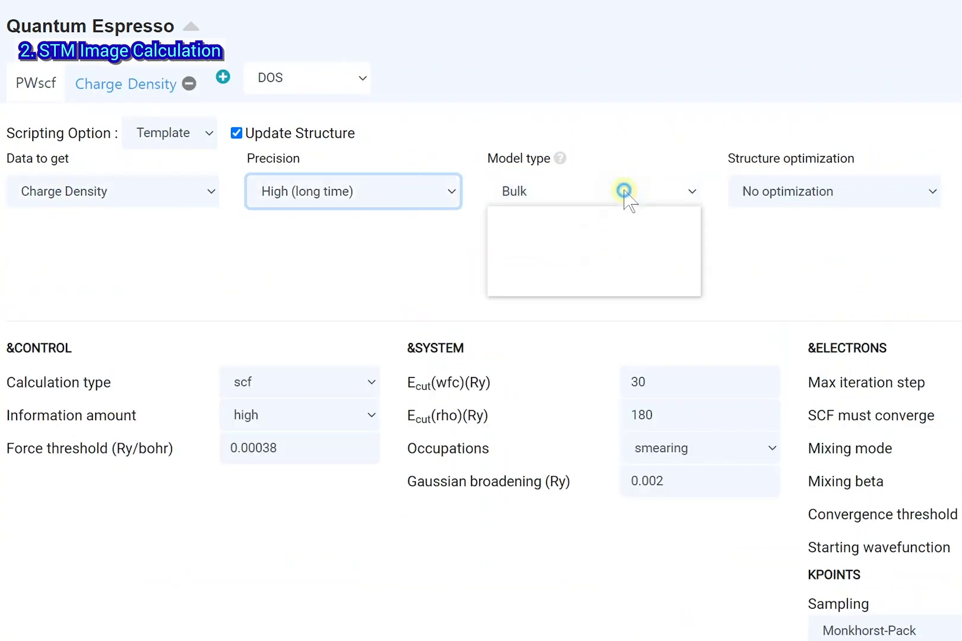
left_click(624, 252)
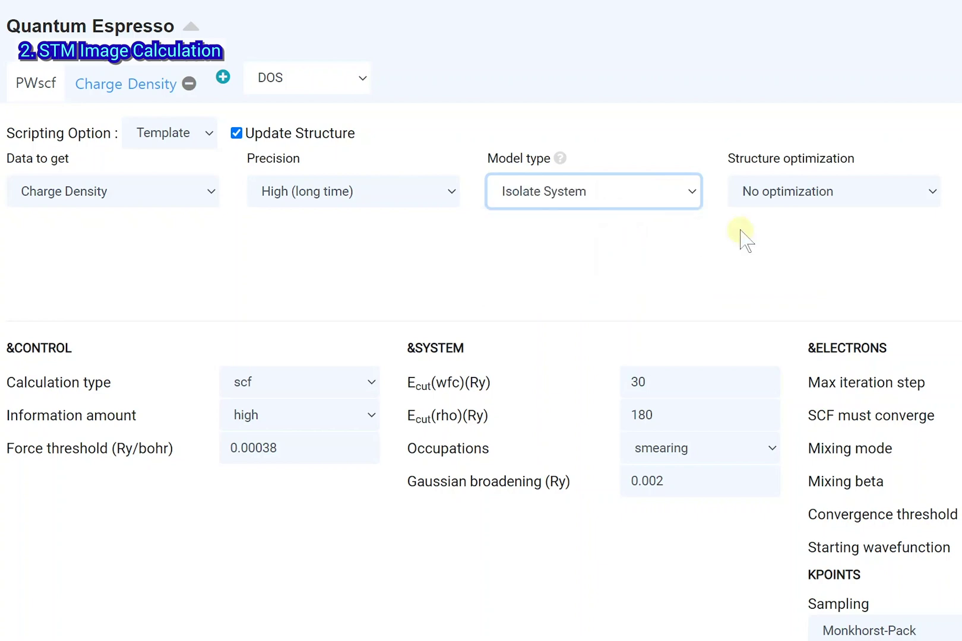
left_click(837, 194)
left_click(835, 254)
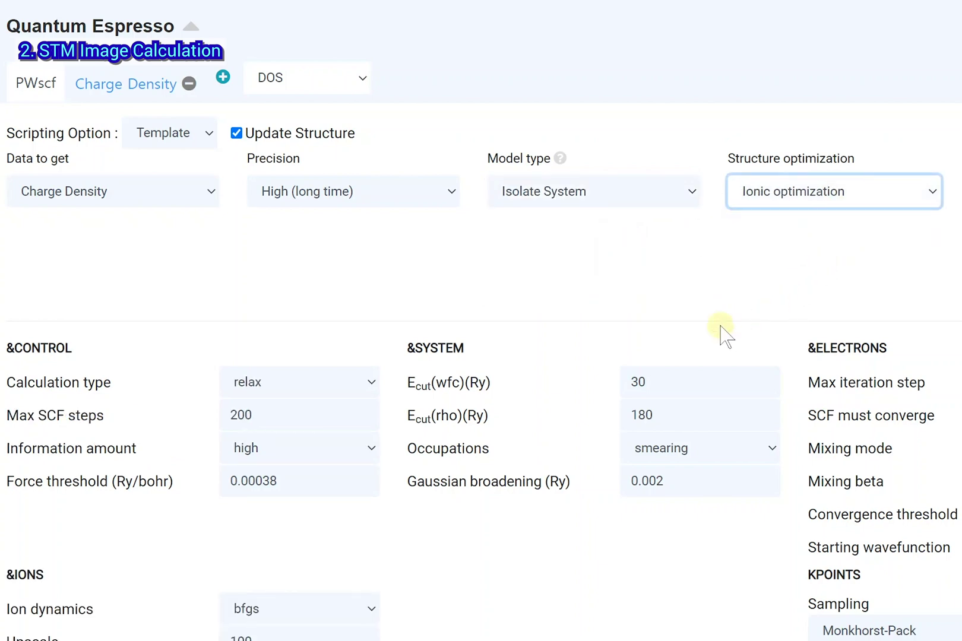
Enter cutoffs of 50 and 400 Ry and a k-point grid value of 4
left_click(712, 369)
double_click(713, 369)
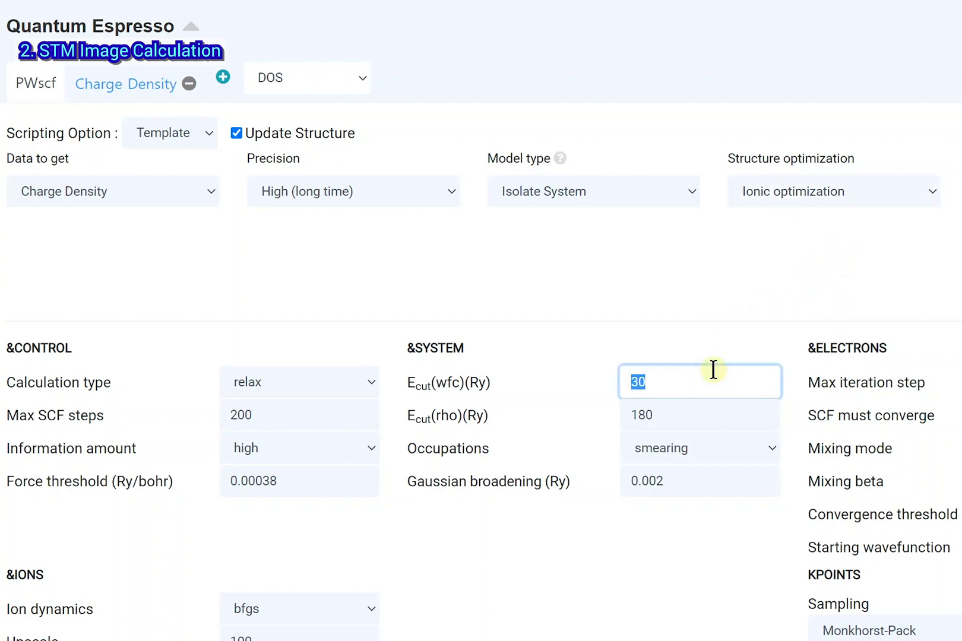
key("Tab")
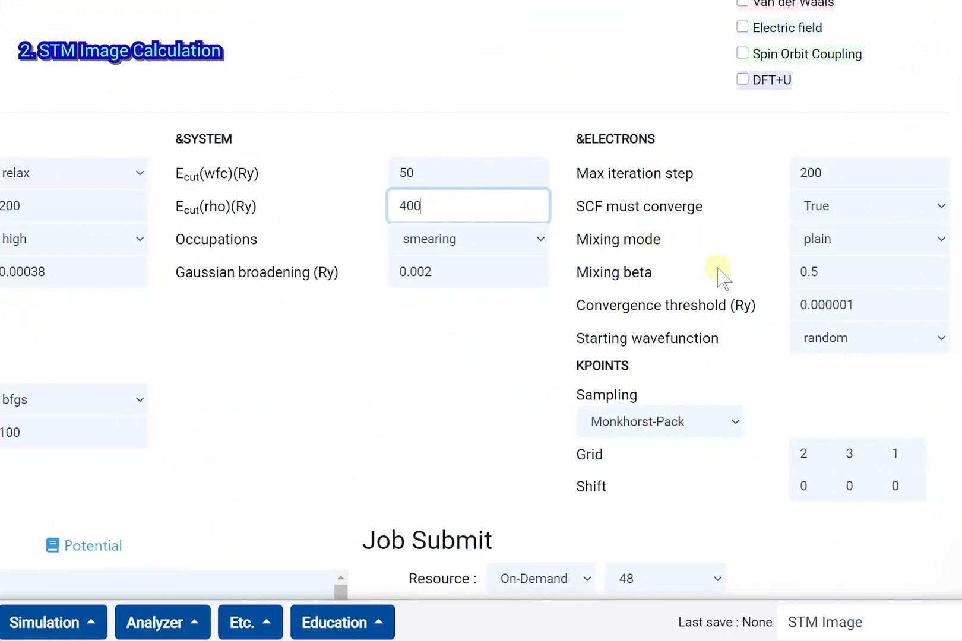
double_click(812, 456)
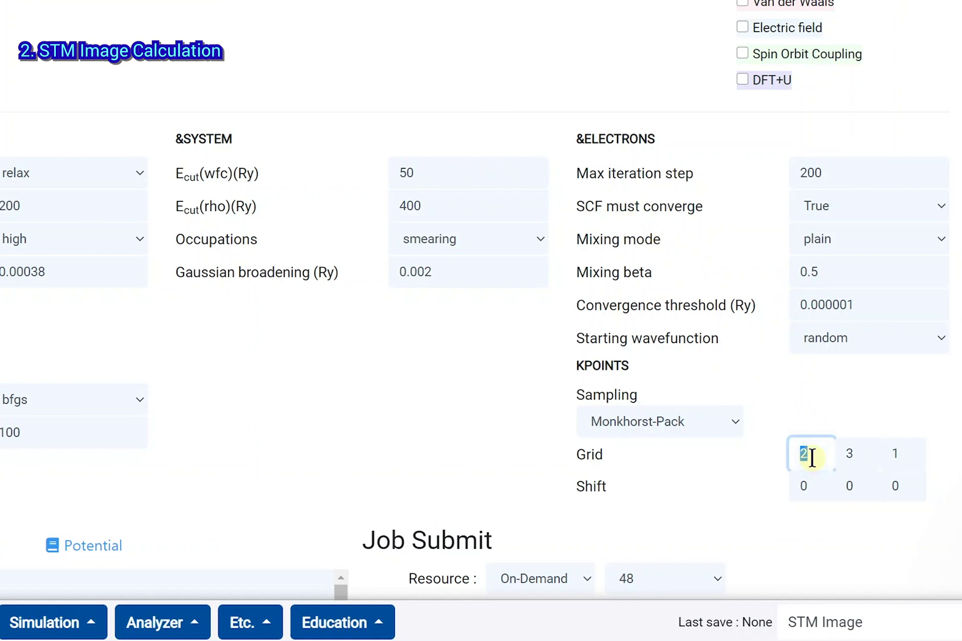
type("4")
key("Tab")
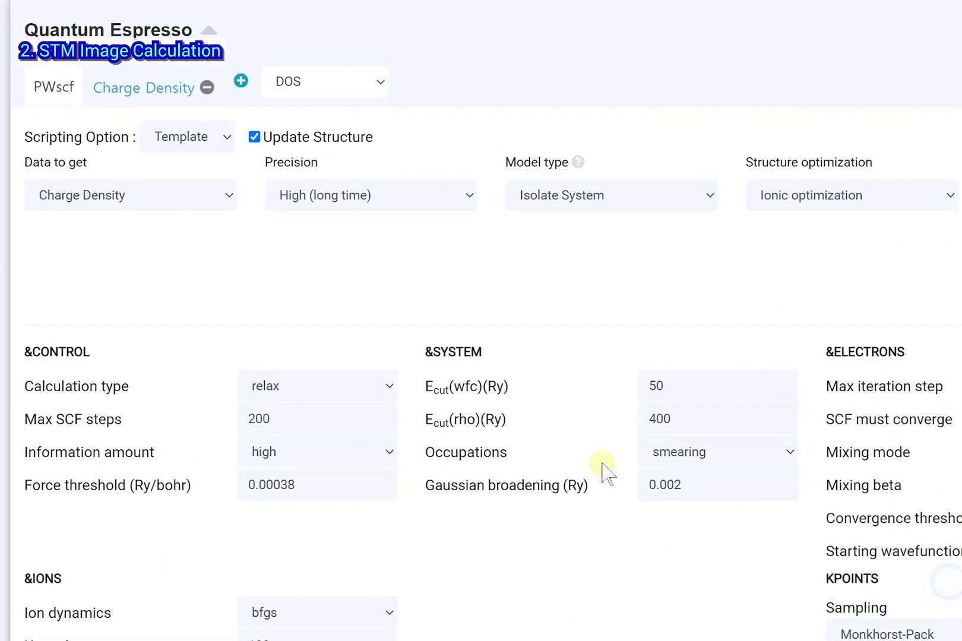
Set the Charge Density tab to plot 5 STM images with sample_bias 0.0735
left_click(185, 103)
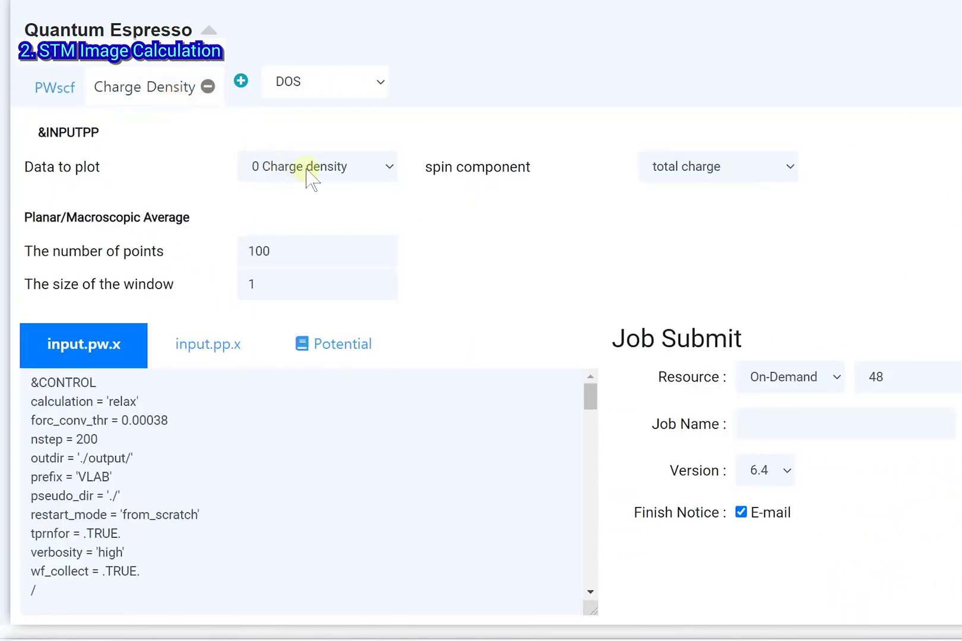
left_click(307, 169)
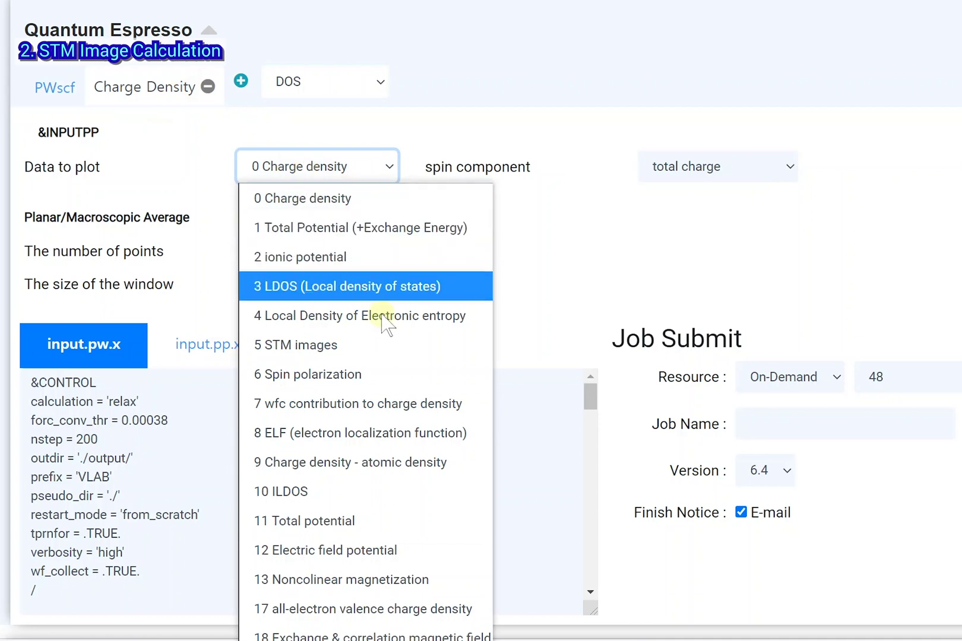
left_click(383, 346)
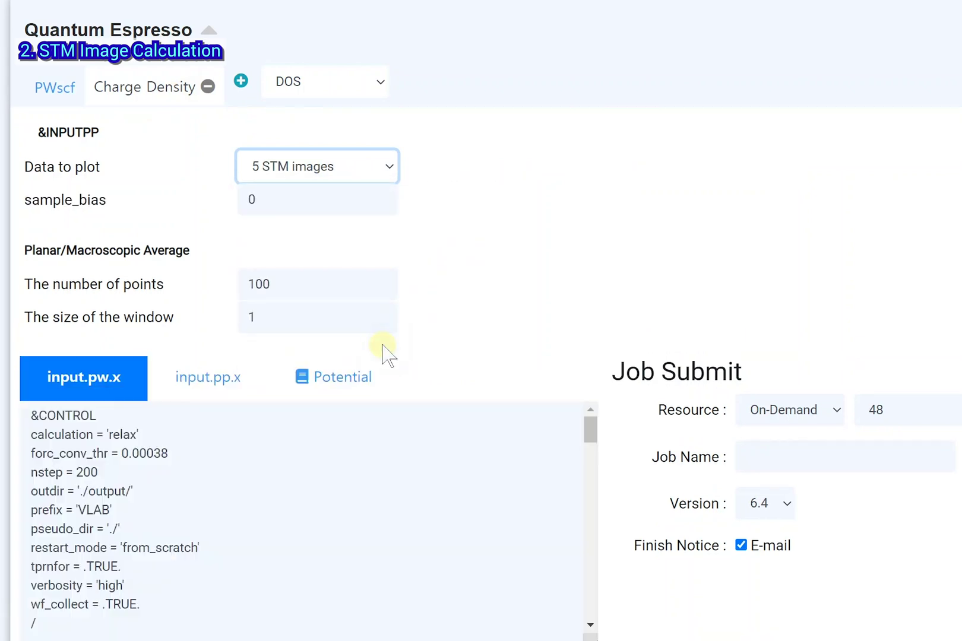
left_click(319, 199)
double_click(319, 199)
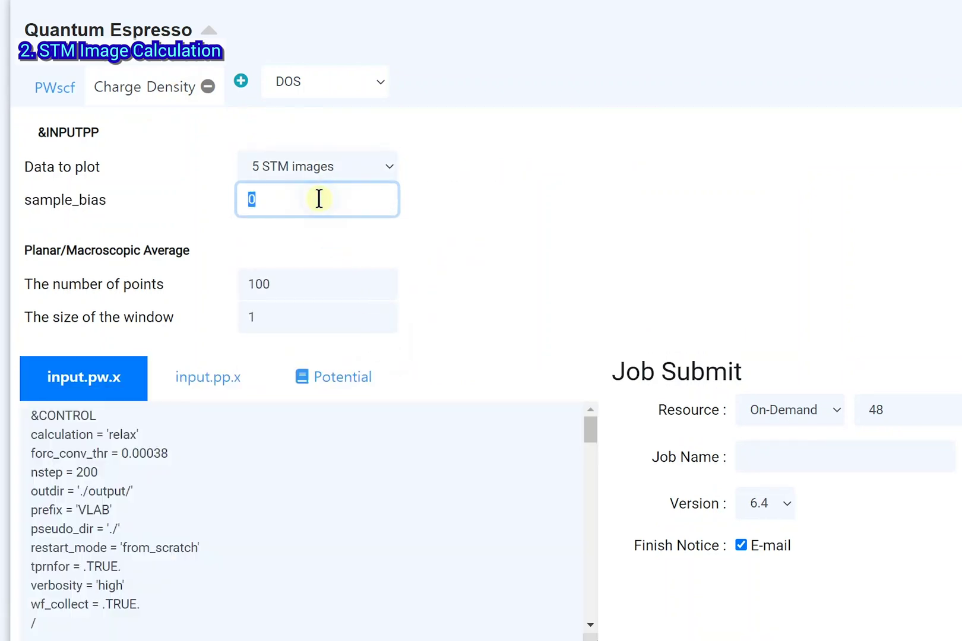
type("0.0735")
Add a second Charge Density post-processing step
left_click(312, 94)
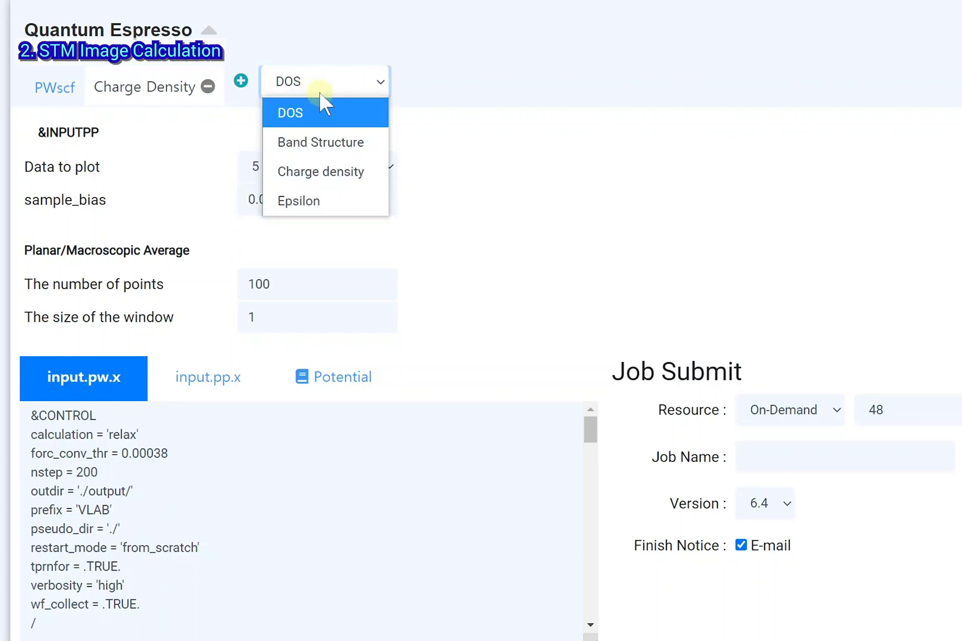
left_click(320, 178)
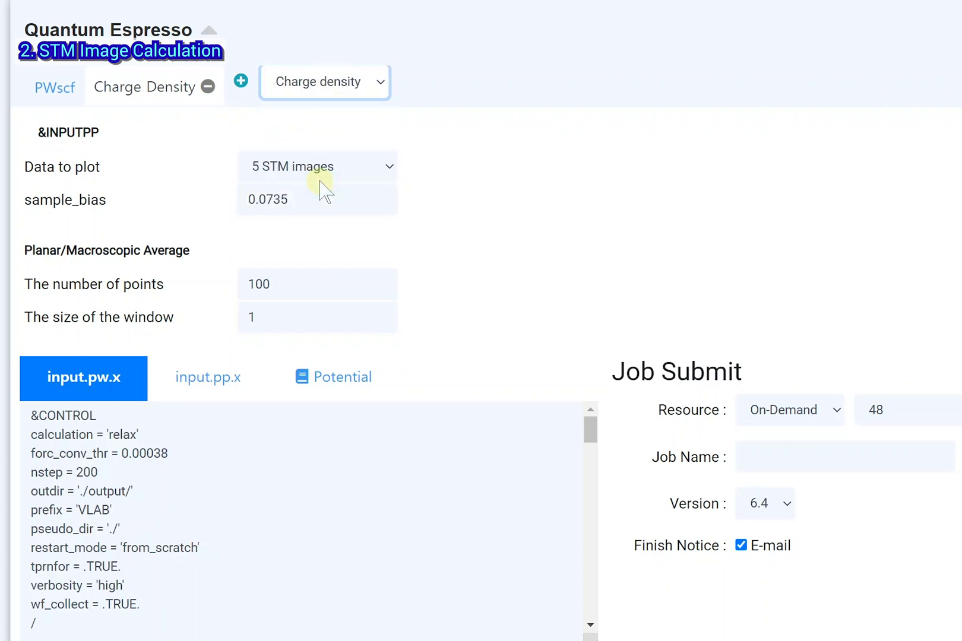
left_click(241, 83)
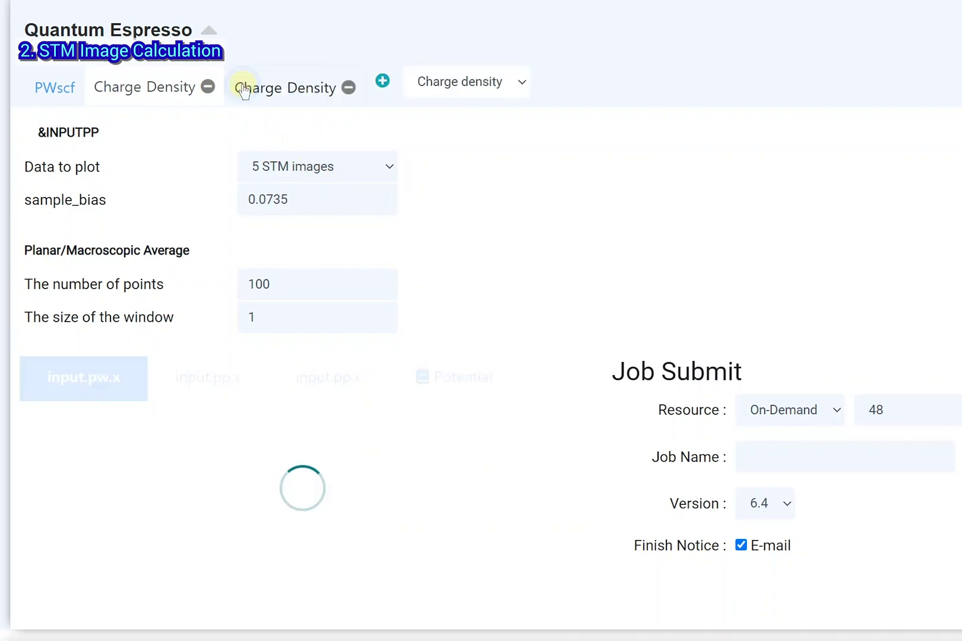
left_click(271, 89)
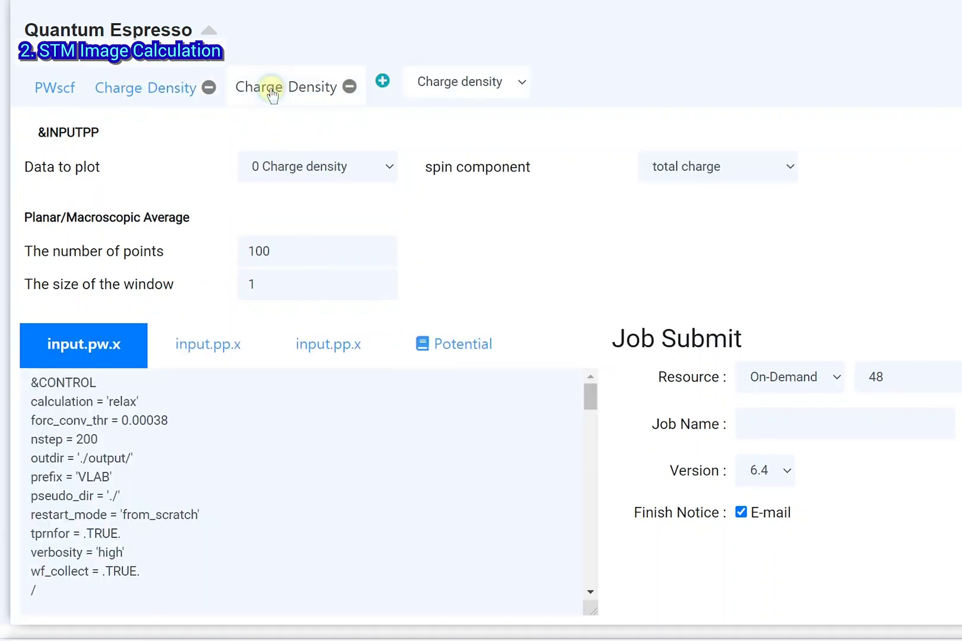
Set the new step to plot 5 STM images with sample_bias -0.0735
left_click(322, 173)
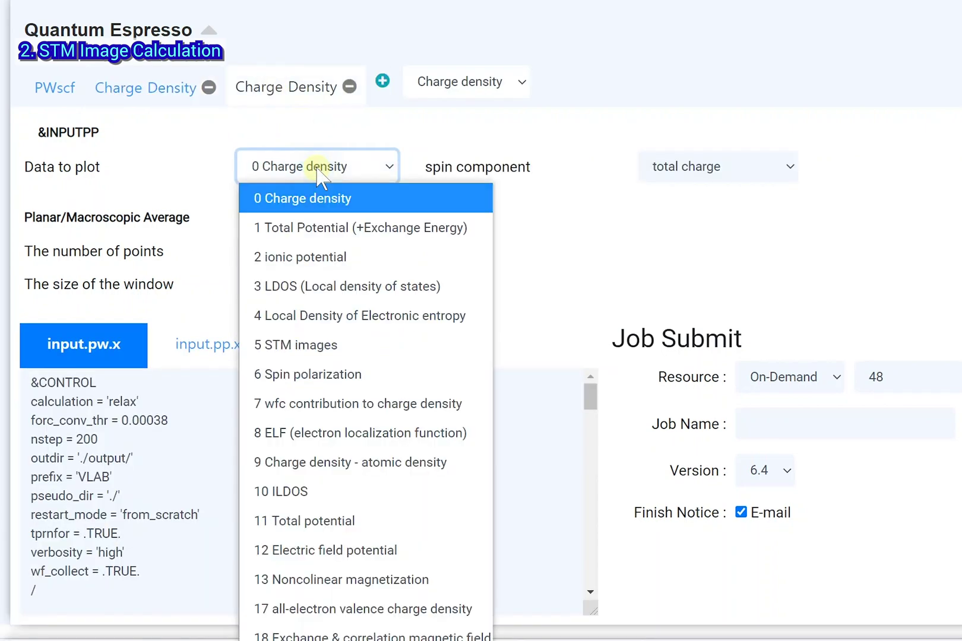
left_click(357, 343)
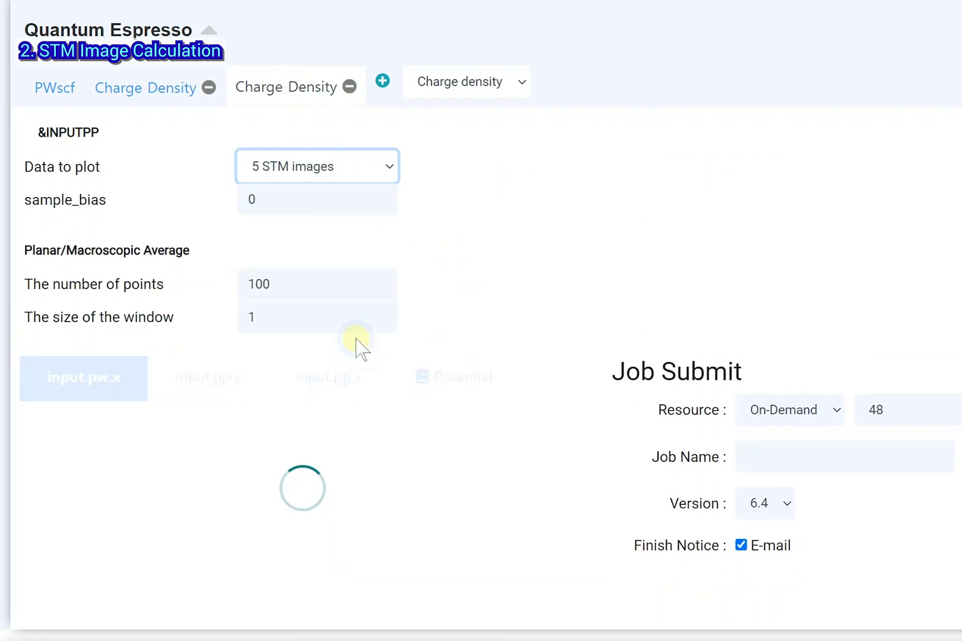
key("Tab")
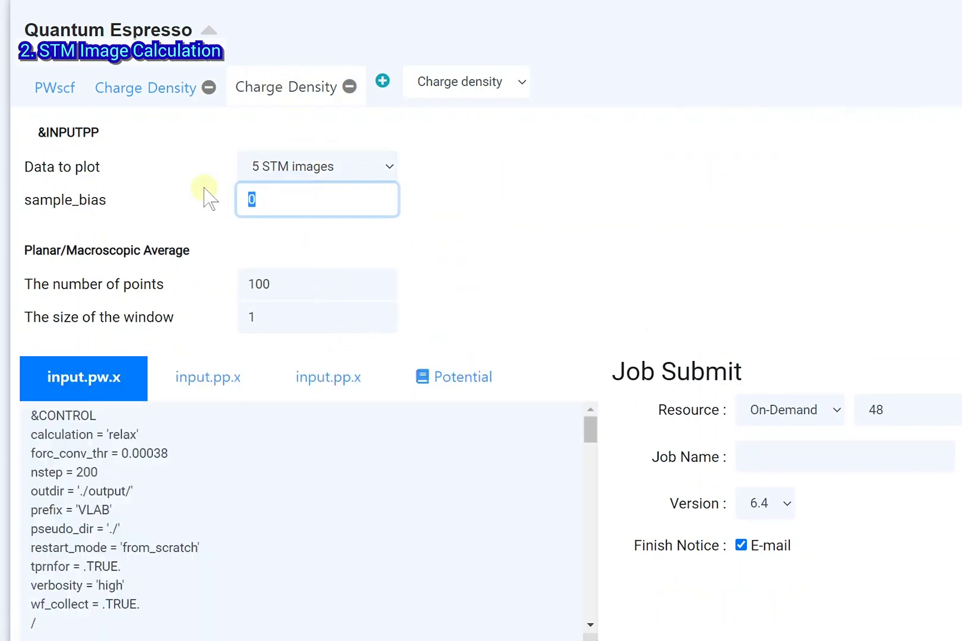
type("-0.")
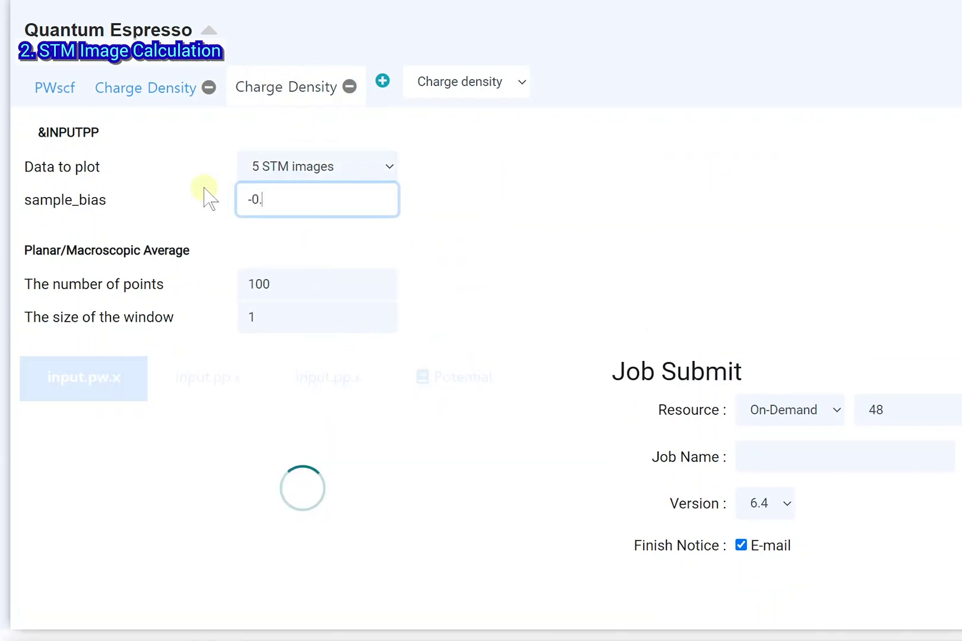
type("0735")
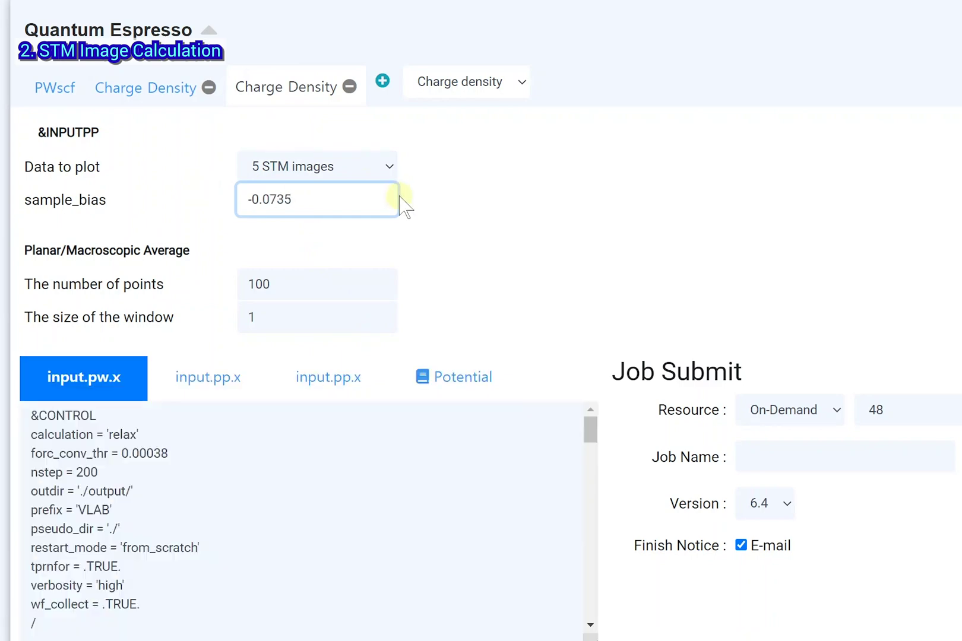
left_click(423, 221)
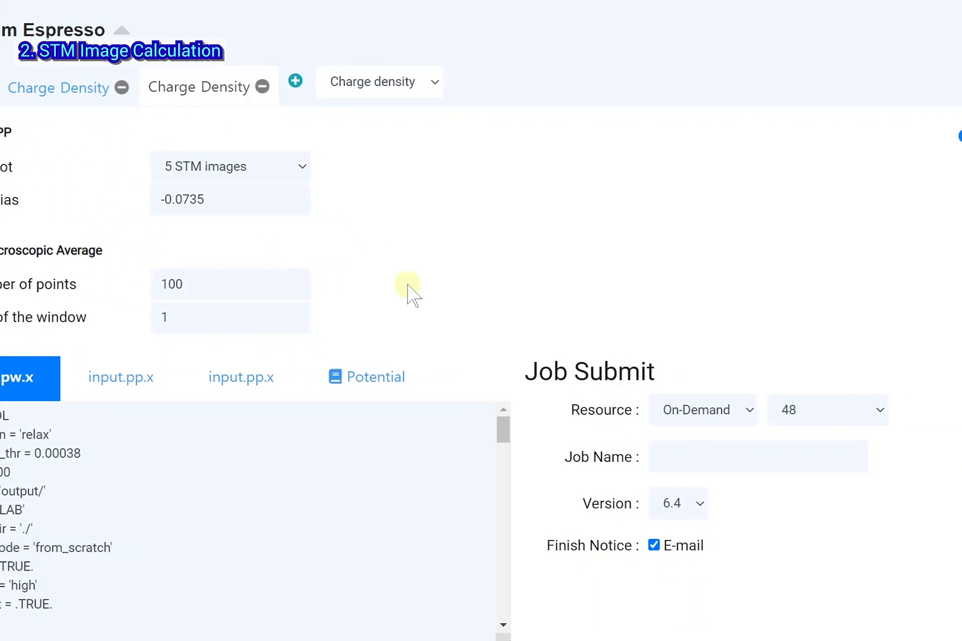
Submit the job named Grp.Co.STM and check its status in the job counter
left_click(759, 460)
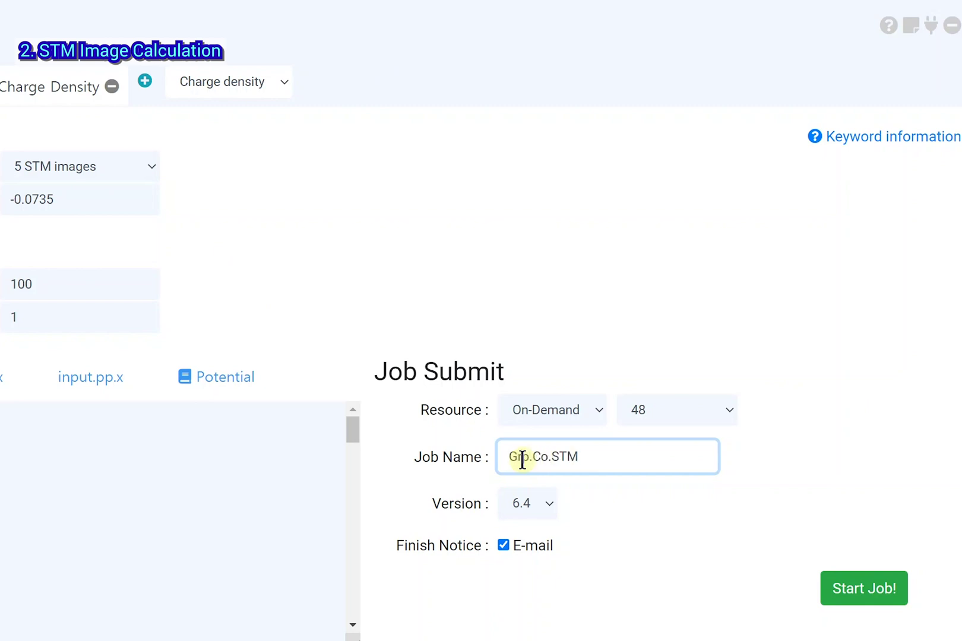
left_click(883, 591)
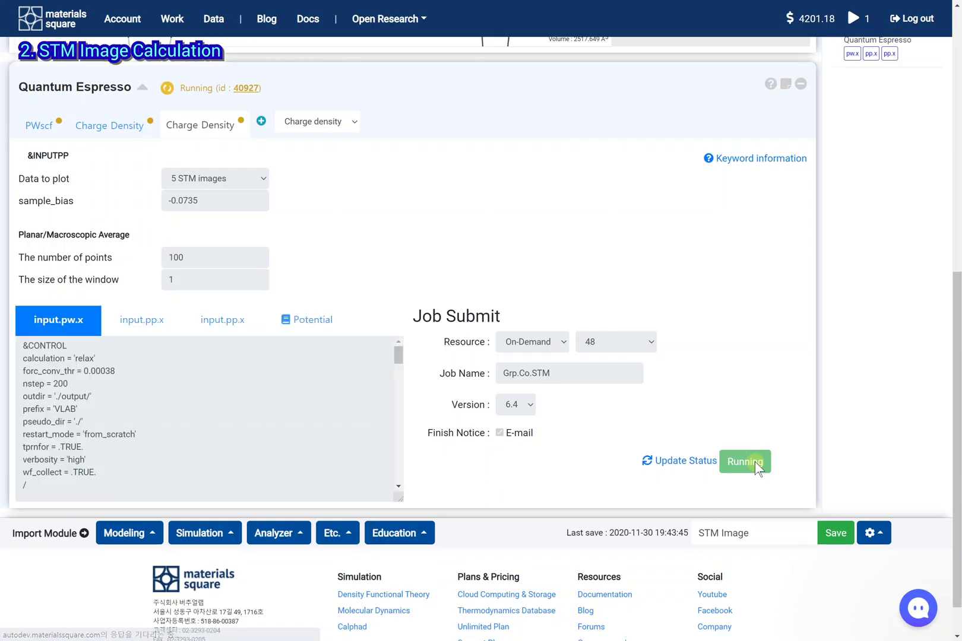
scroll(823, 431, "up", 4)
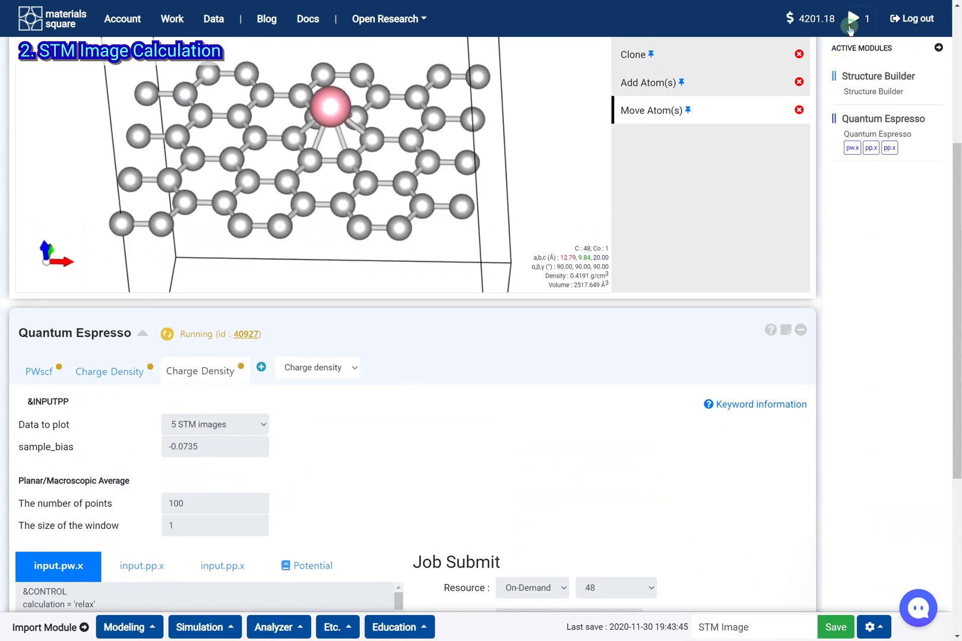
left_click(851, 25)
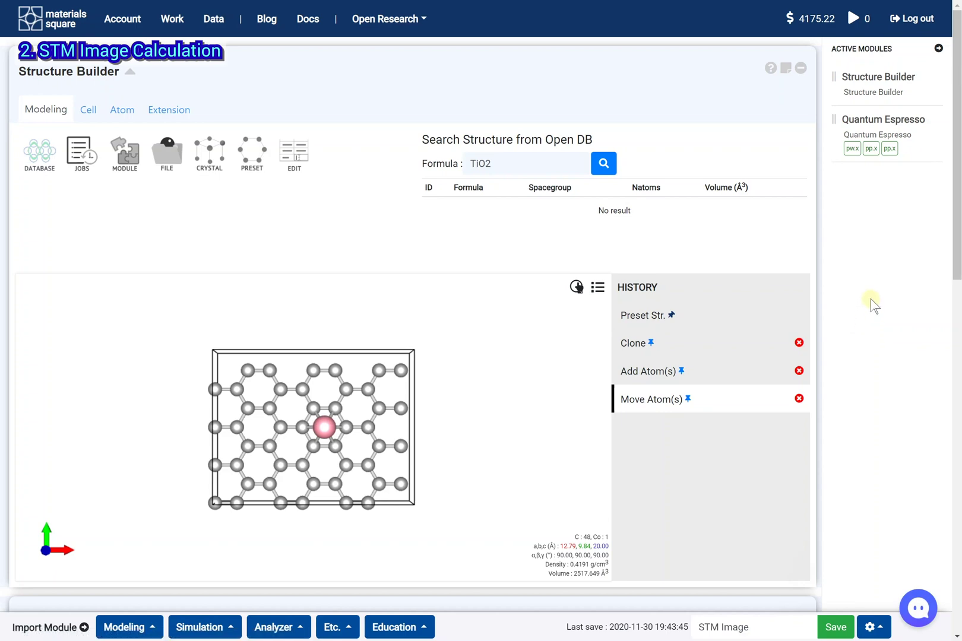
Add a Charge Density analyzer linked to the Quantum Espresso job 40927-Grp.Co.STM
left_click(852, 133)
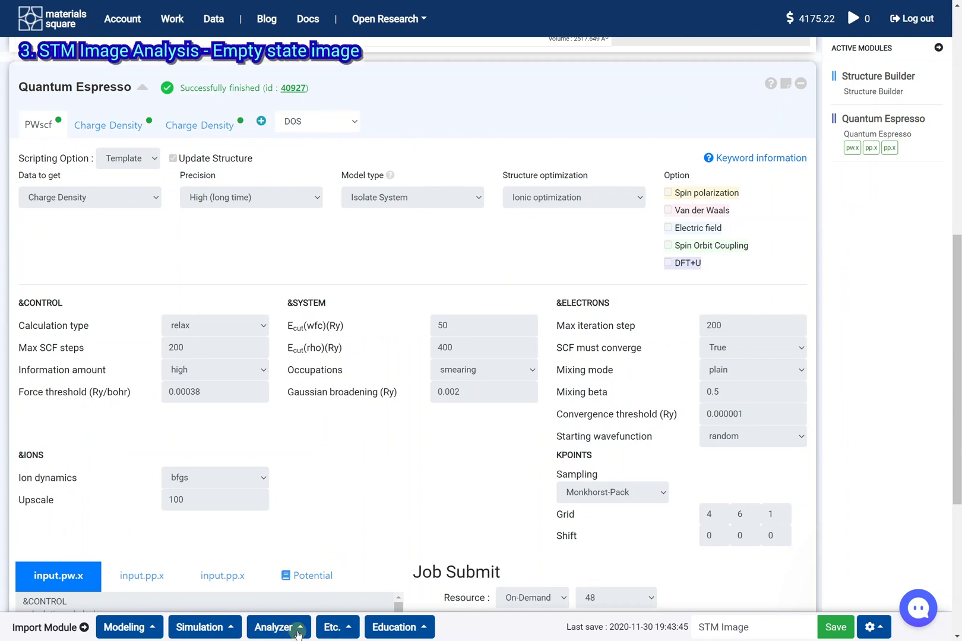
left_click(320, 630)
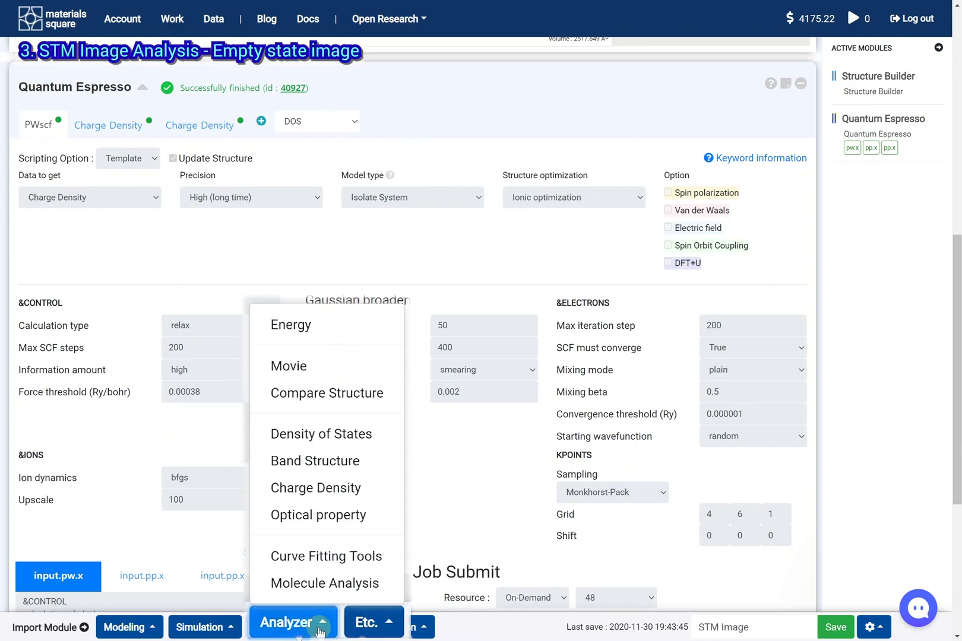
left_click(389, 490)
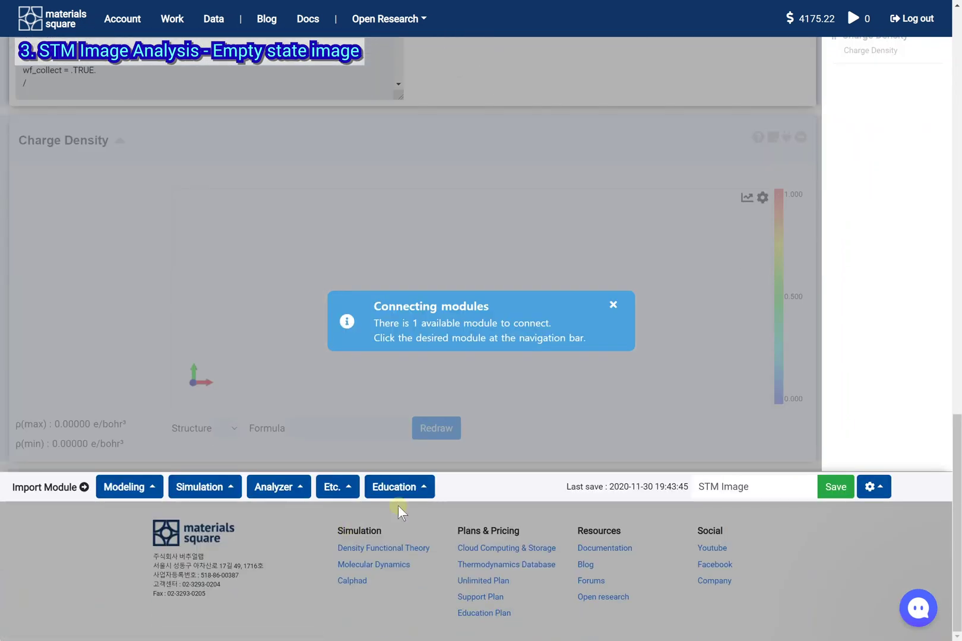
left_click(868, 142)
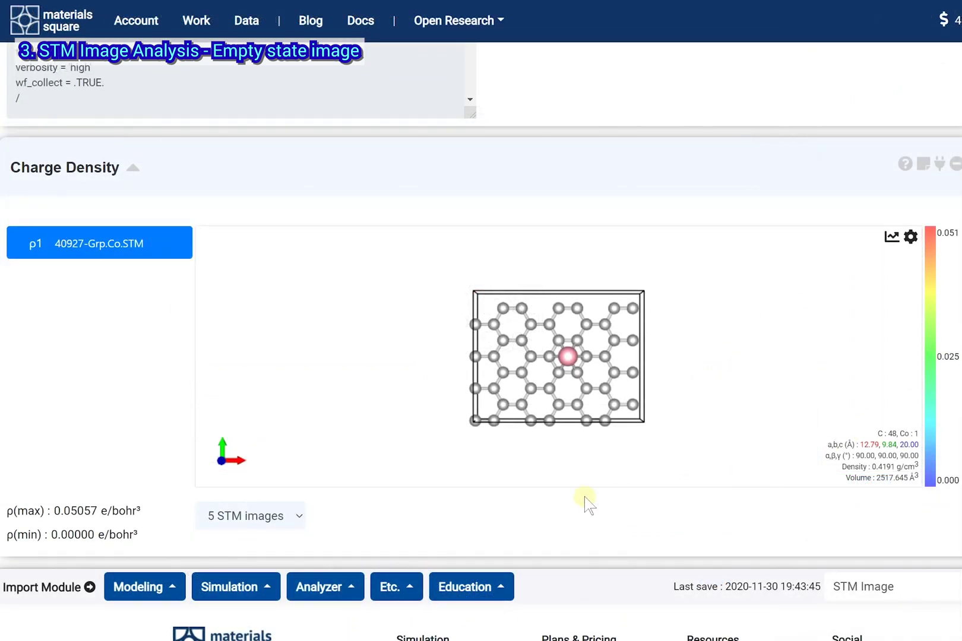
Load the first '5 STM images' set and retitle the module 'Empty (bias: 0.0735 Ry = 1 eV)'
left_click(283, 523)
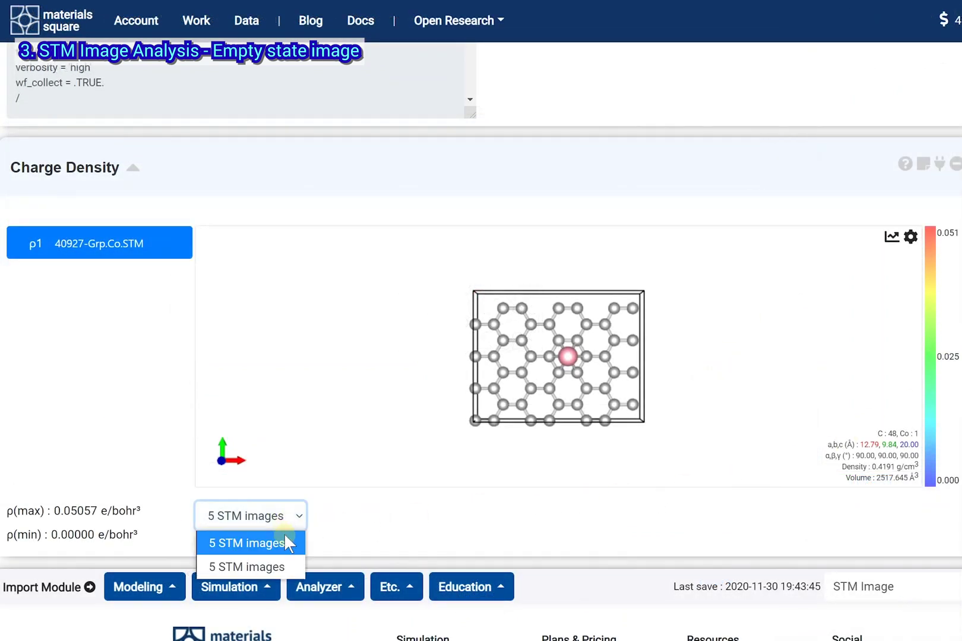
left_click(287, 544)
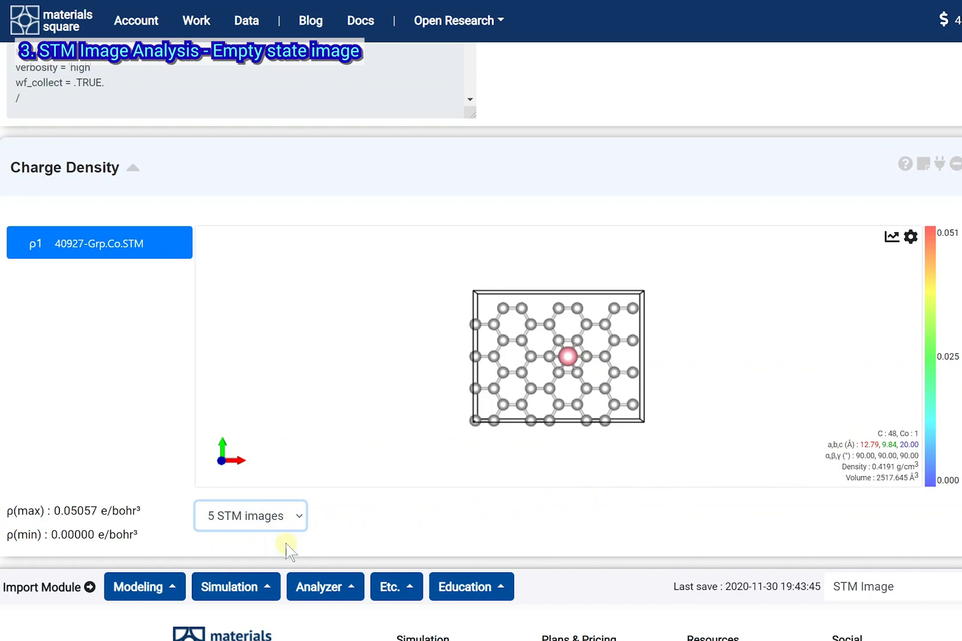
double_click(81, 167)
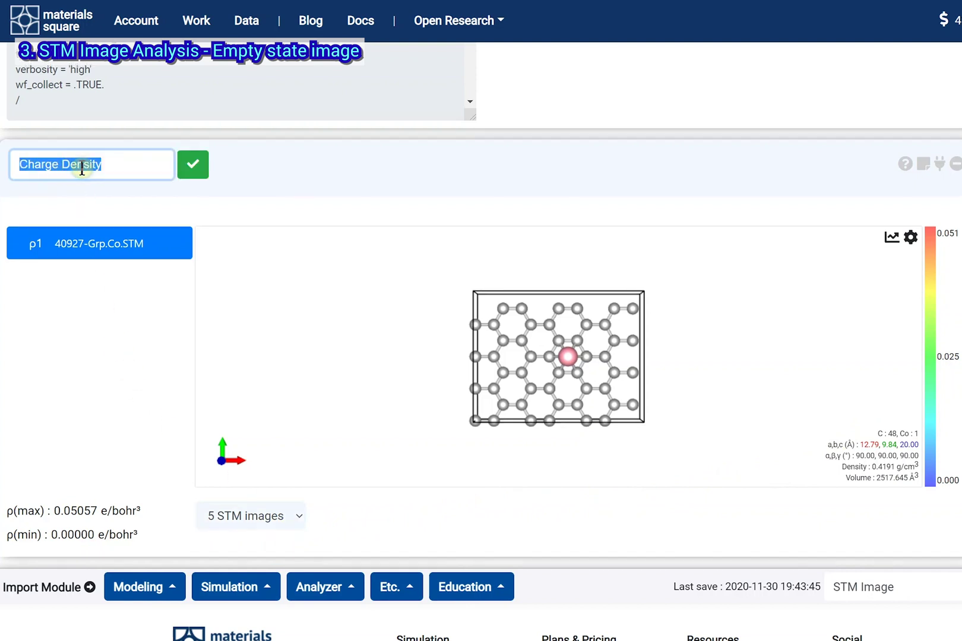
type("Empty (bias: 0.0735 Ry")
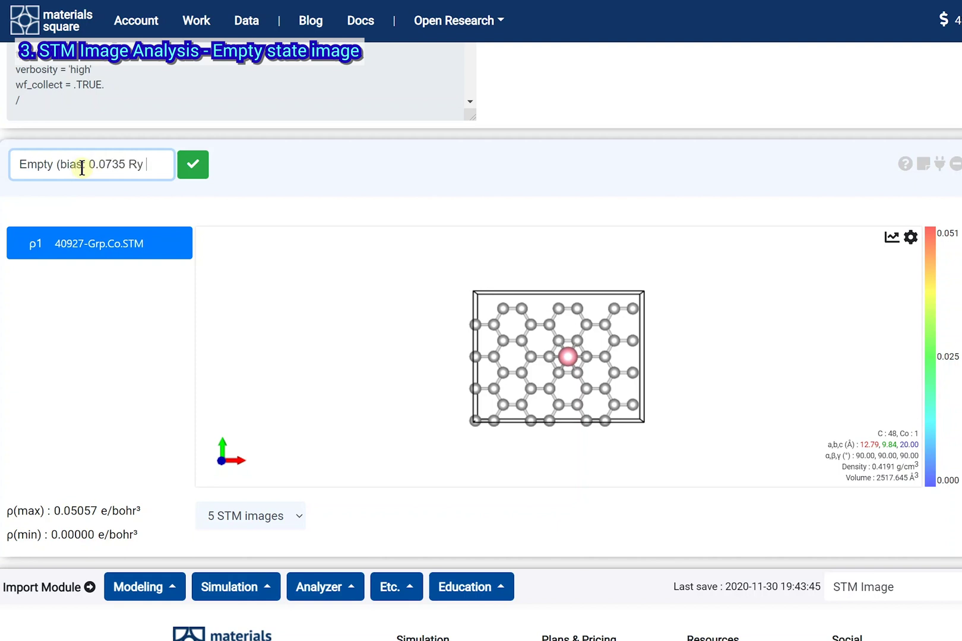
type("= 1 eV)")
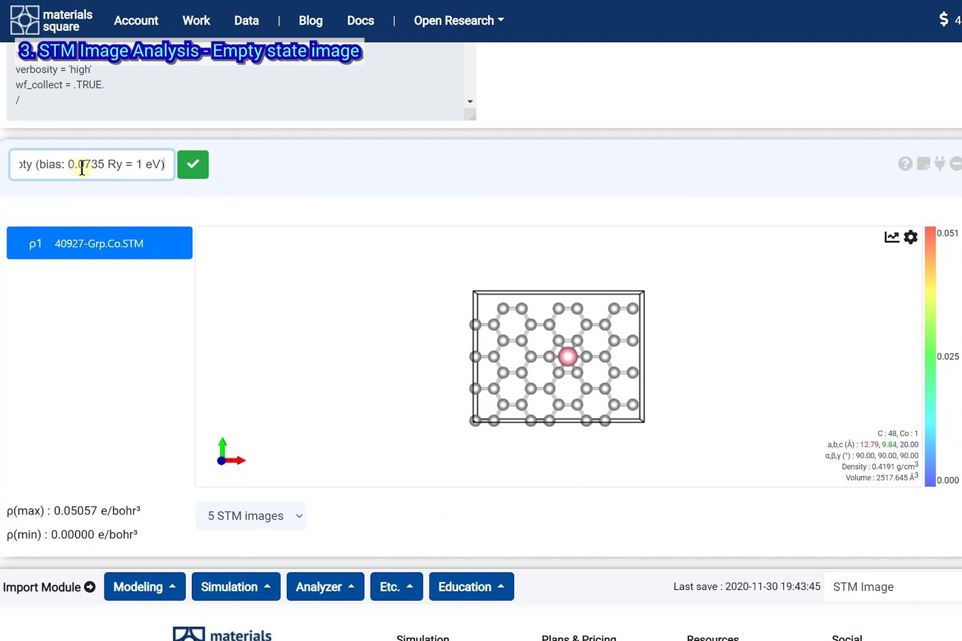
key("Return")
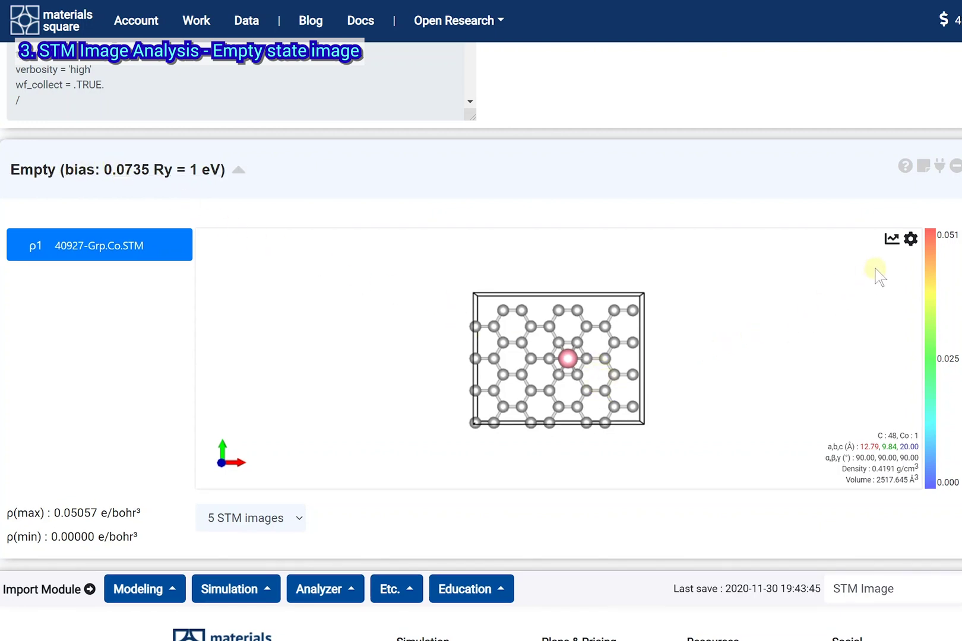
left_click(911, 238)
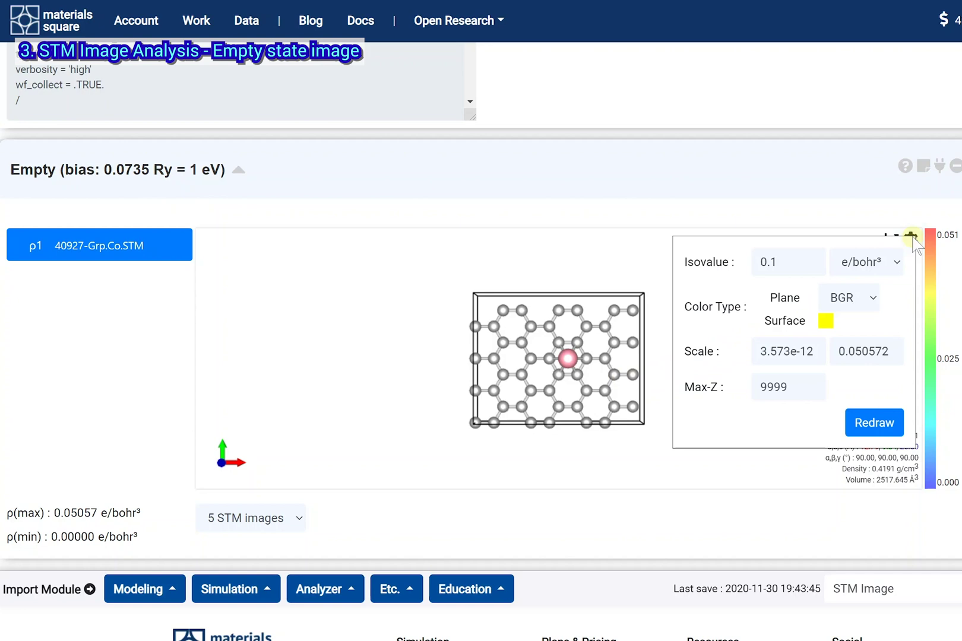
Redraw the STM plot with isovalue 0.0000001, BlkW colouring, scale 0 to 0.02 and Max-Z 10.5
left_click(773, 268)
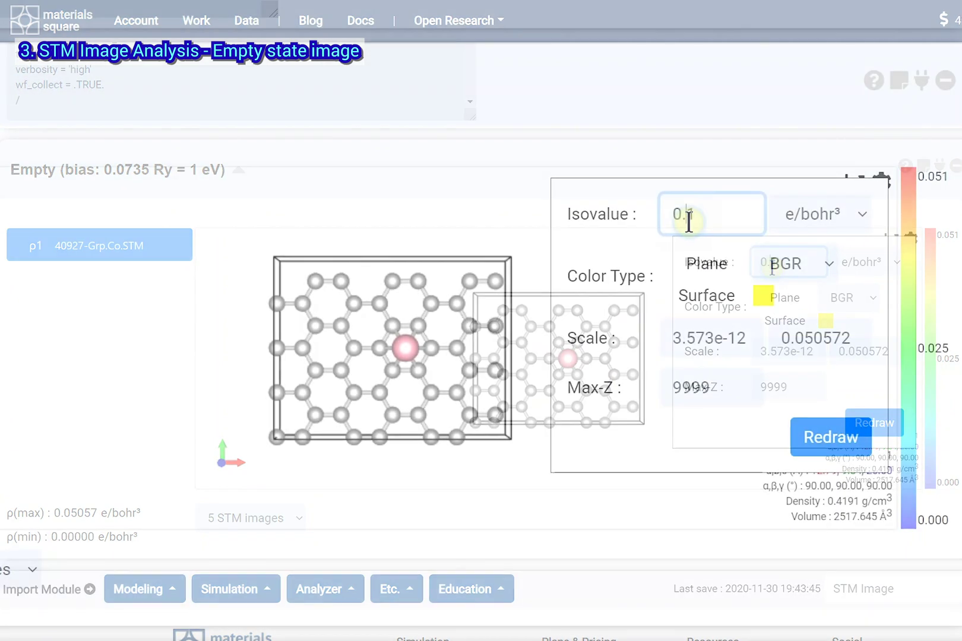
type("000000")
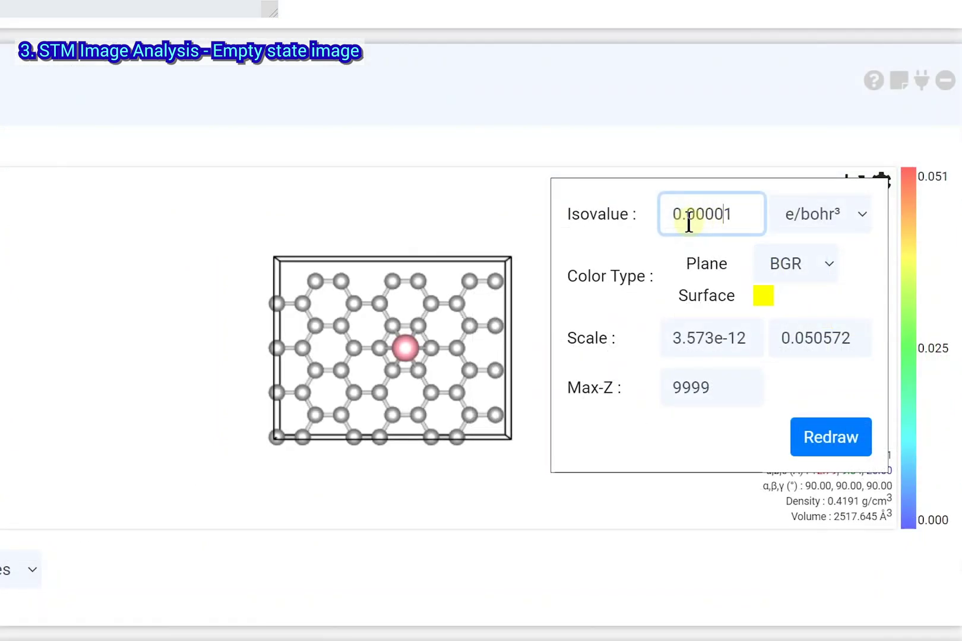
left_click(813, 271)
left_click(813, 566)
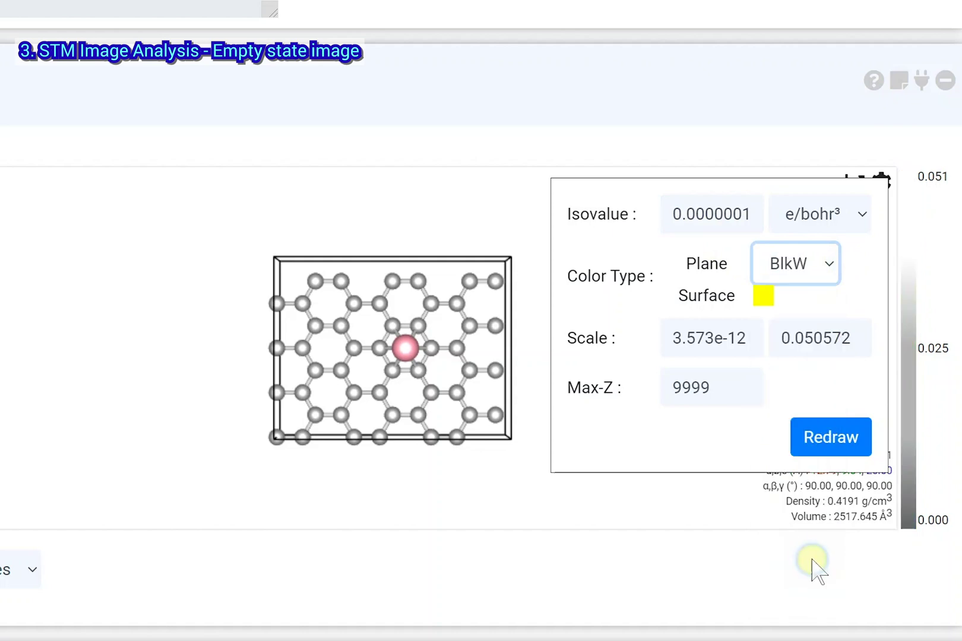
left_click(719, 337)
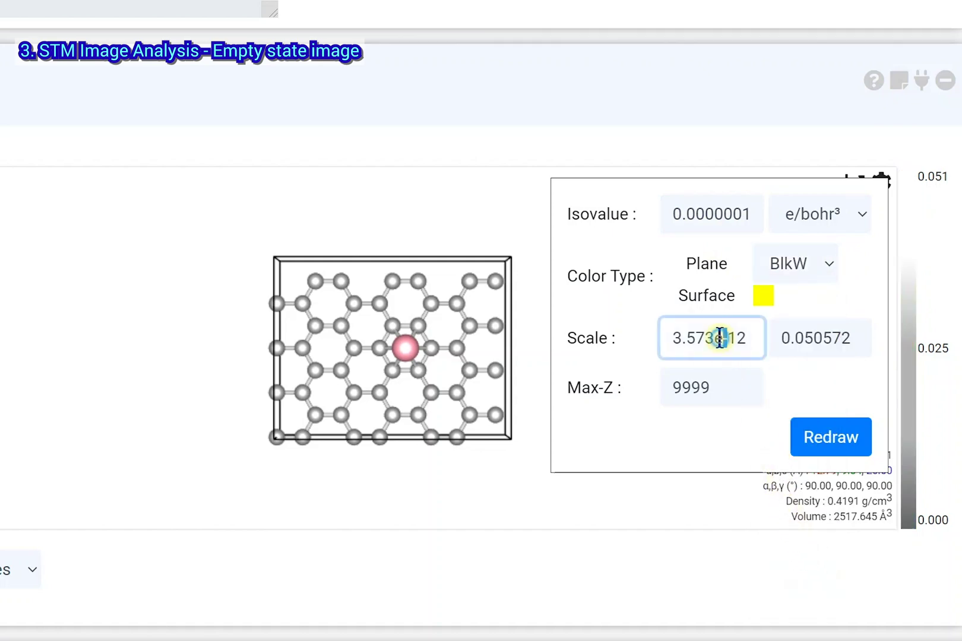
key("ctrl+a")
type("0")
key("Tab")
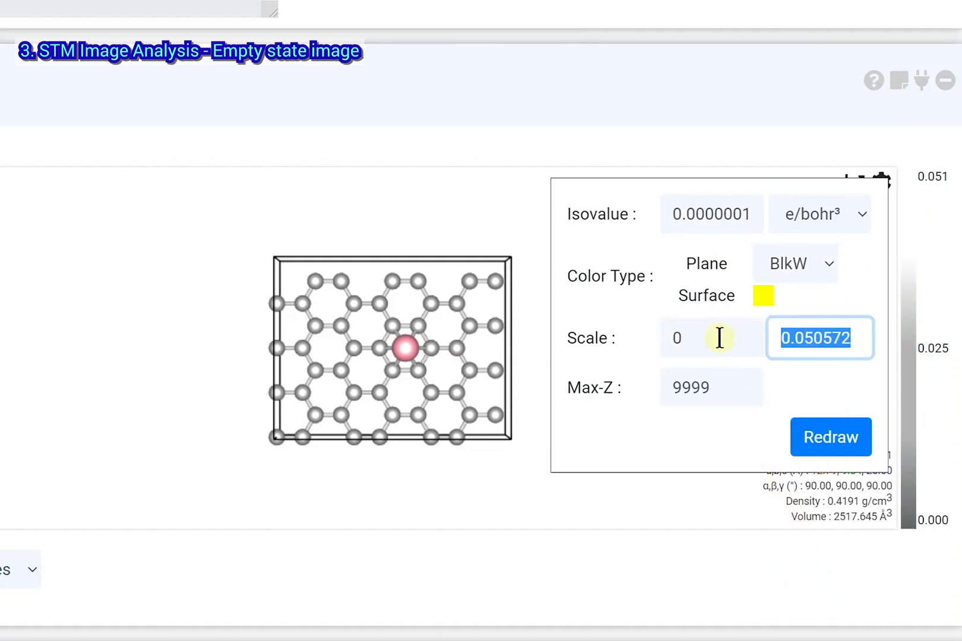
type("0.")
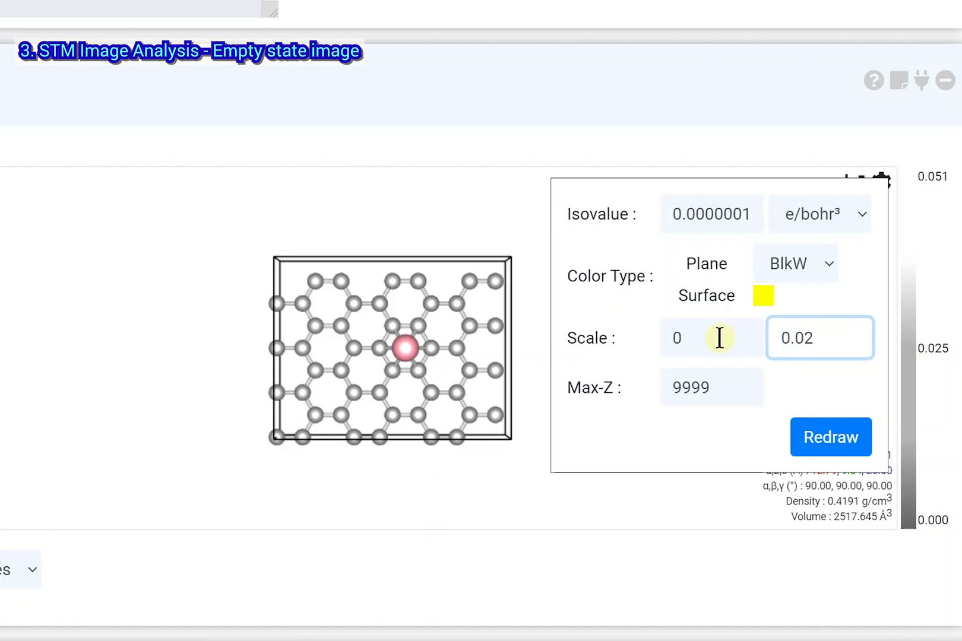
left_click(726, 386)
key("ctrl+a")
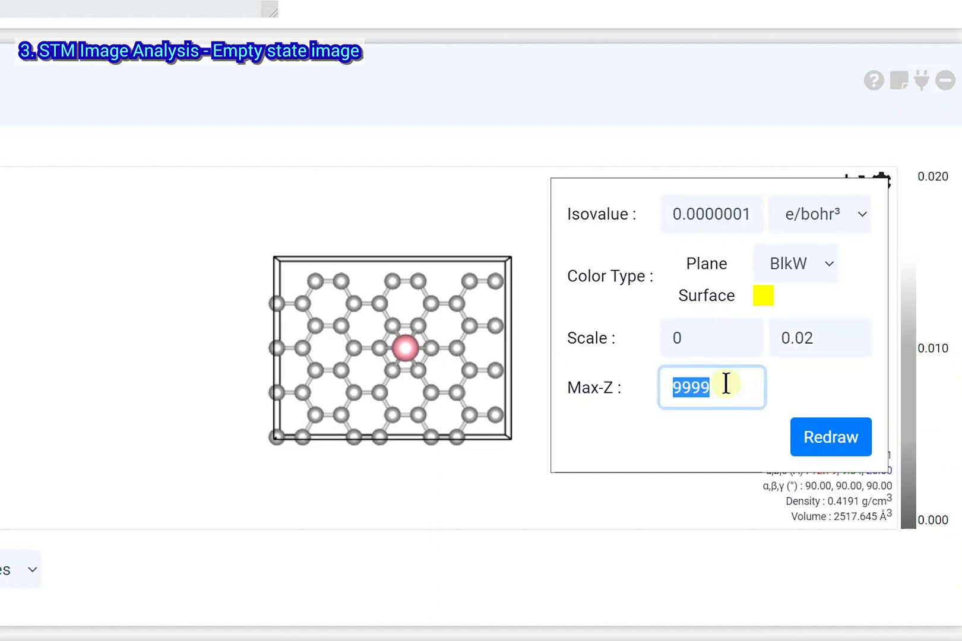
type("10.5")
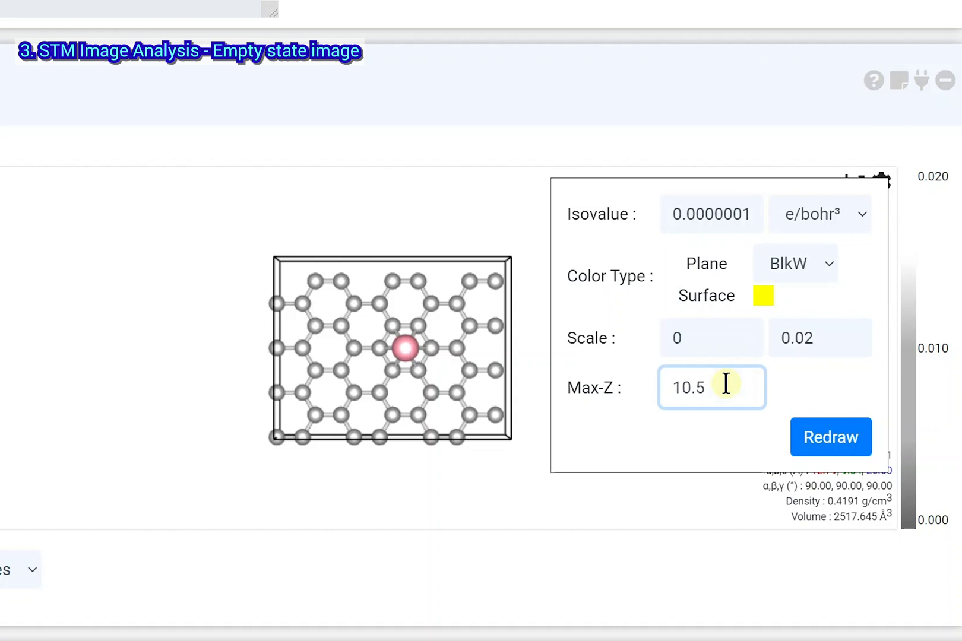
left_click(843, 447)
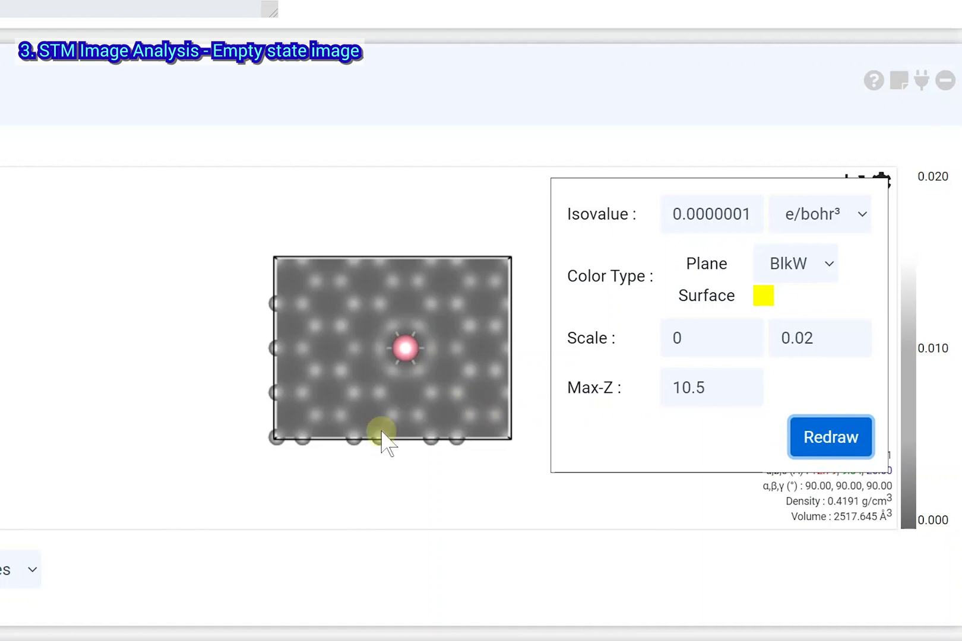
Inspect the greyscale STM image in a tilted view, top-down along z, and from the opposite side
left_click_drag(380, 436, 344, 337)
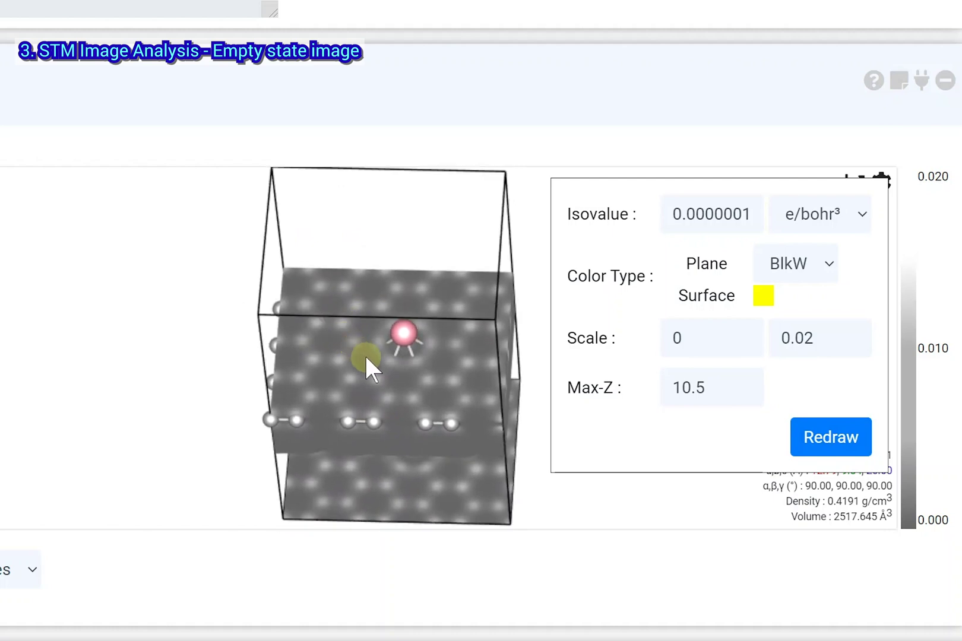
key("z")
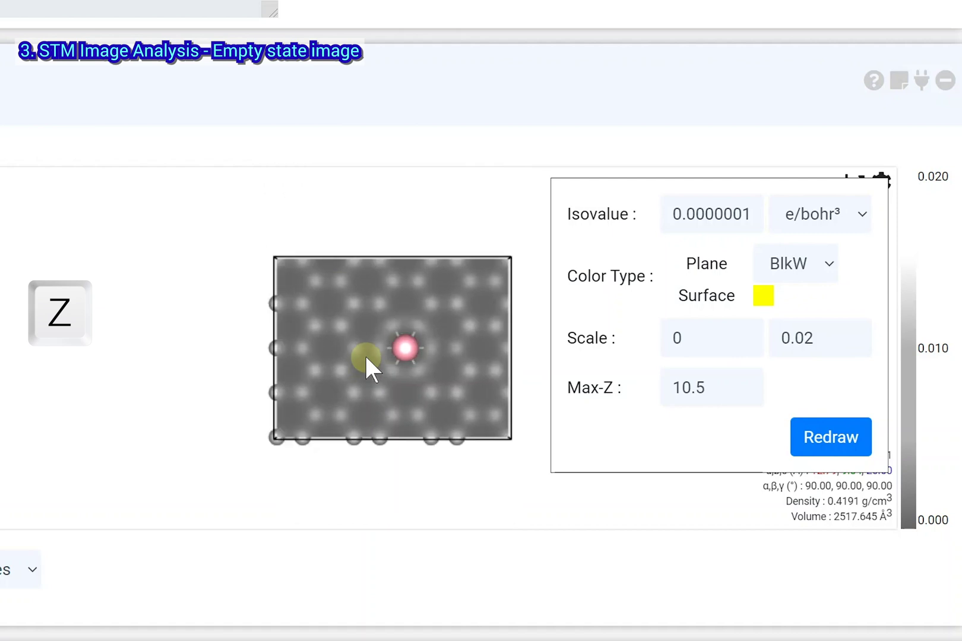
key("f")
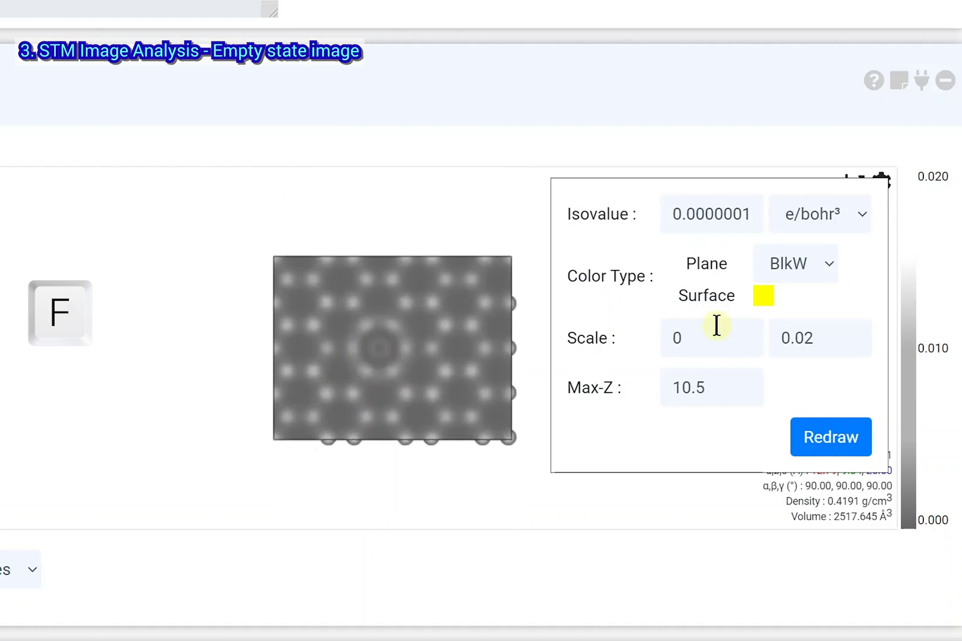
scroll(406, 383, "up", 5)
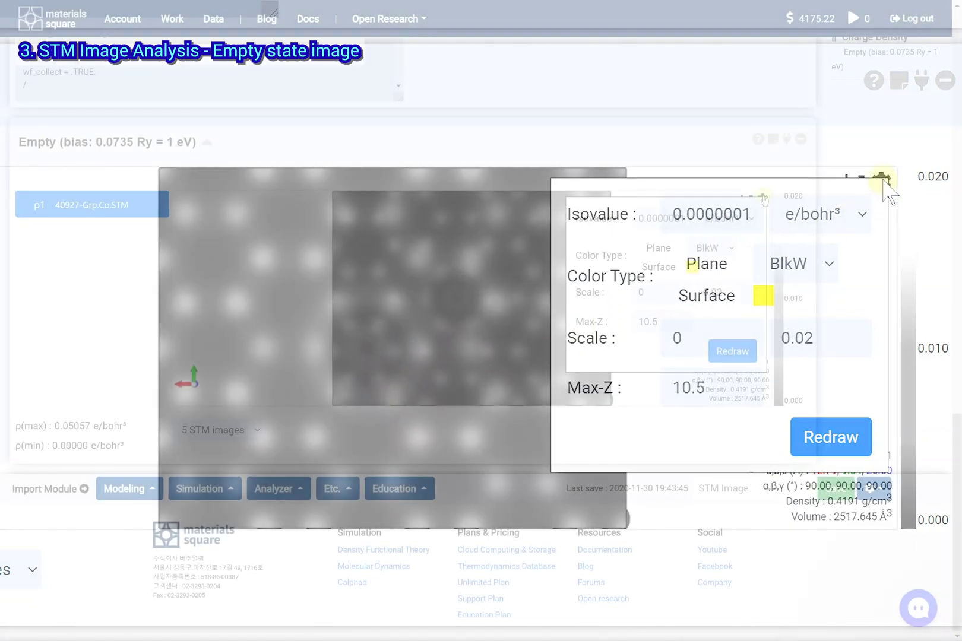
Close the settings panel and add a second Charge Density module linked to Quantum Espresso's pp.x output
left_click(882, 181)
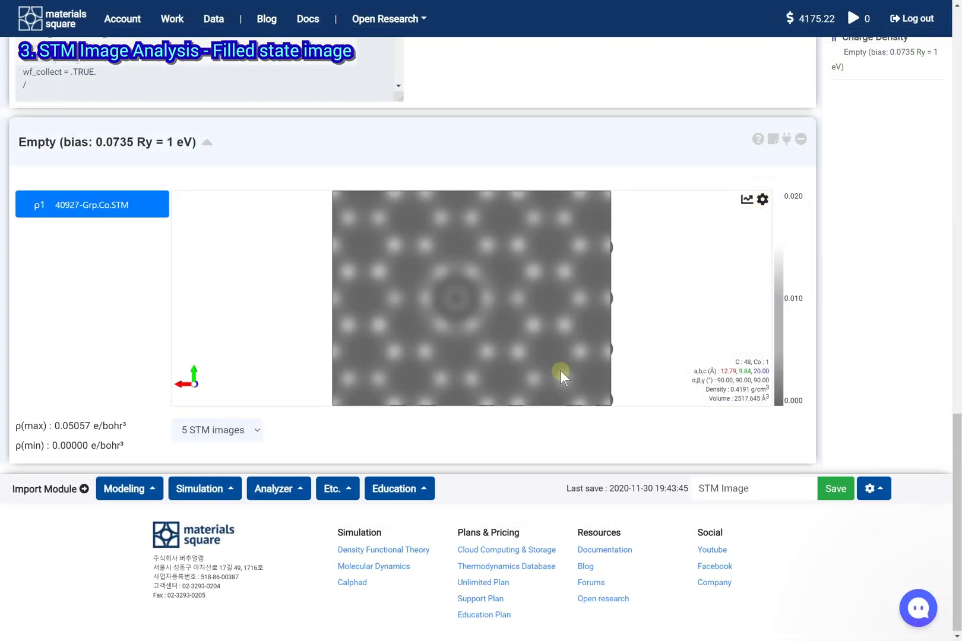
left_click(295, 493)
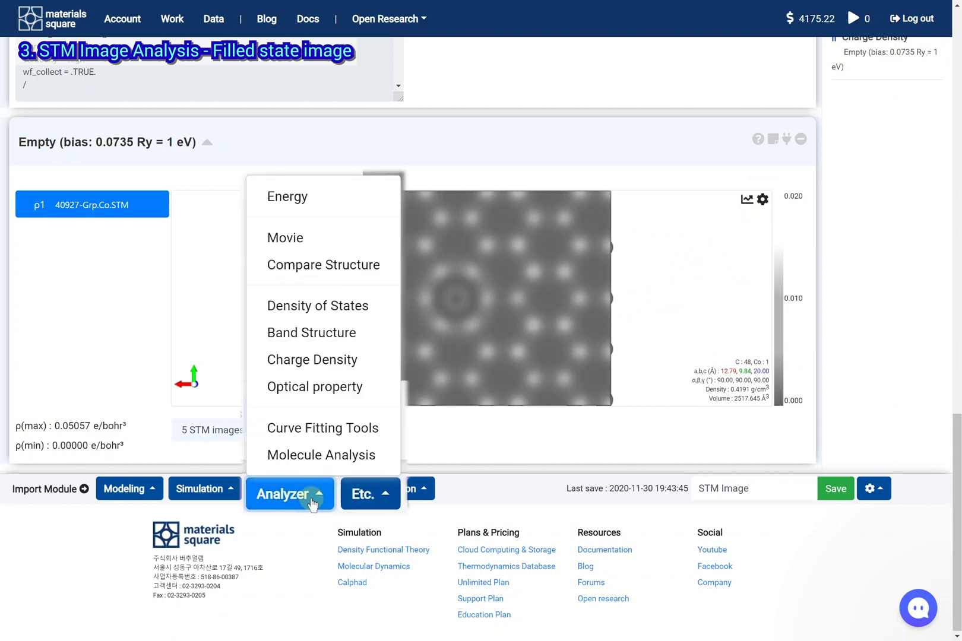
left_click(379, 369)
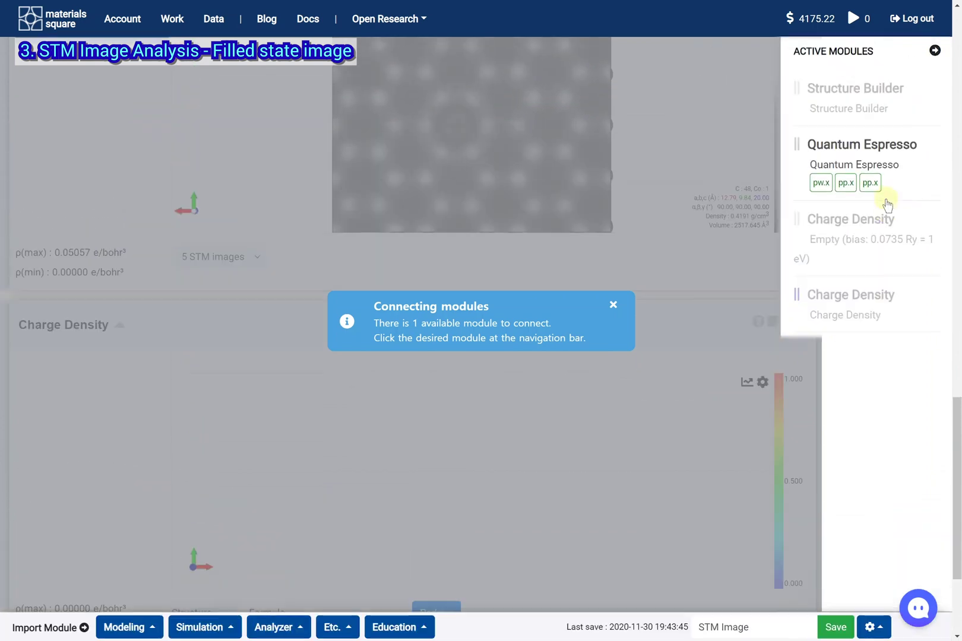
left_click(888, 189)
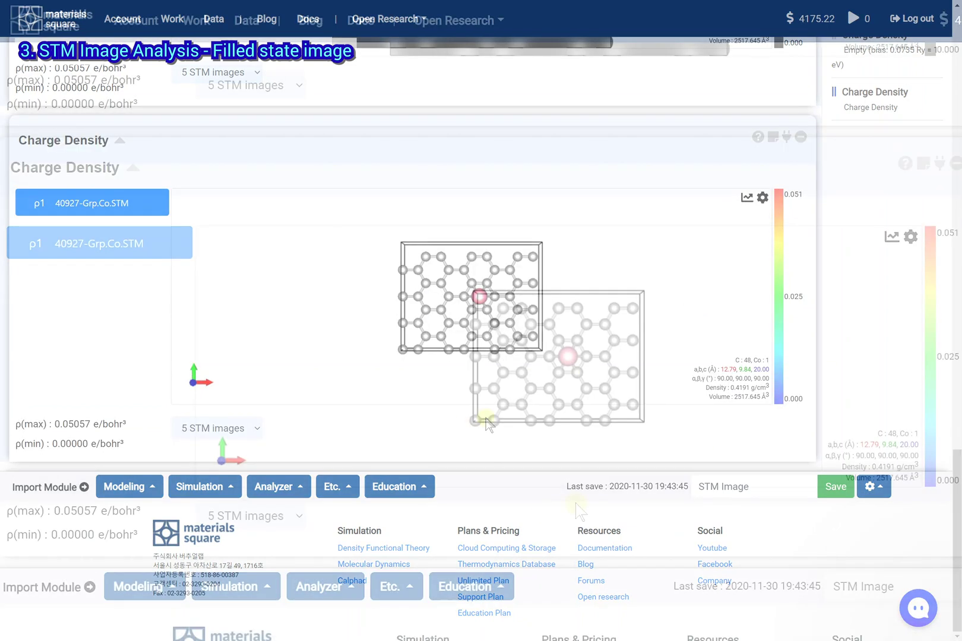
Select the second '5 STM images' set in the new Charge Density module
left_click(276, 522)
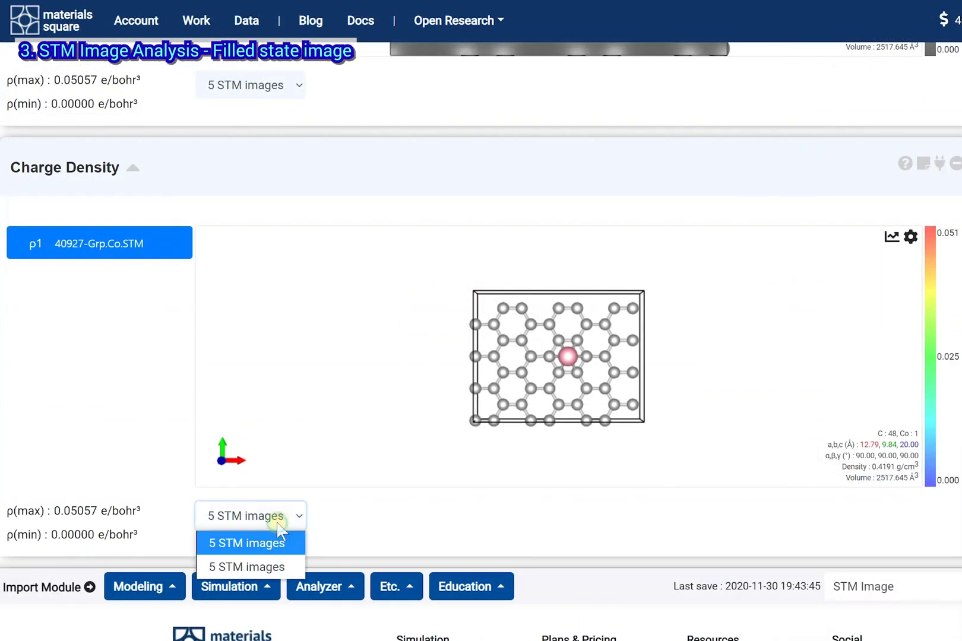
left_click(276, 566)
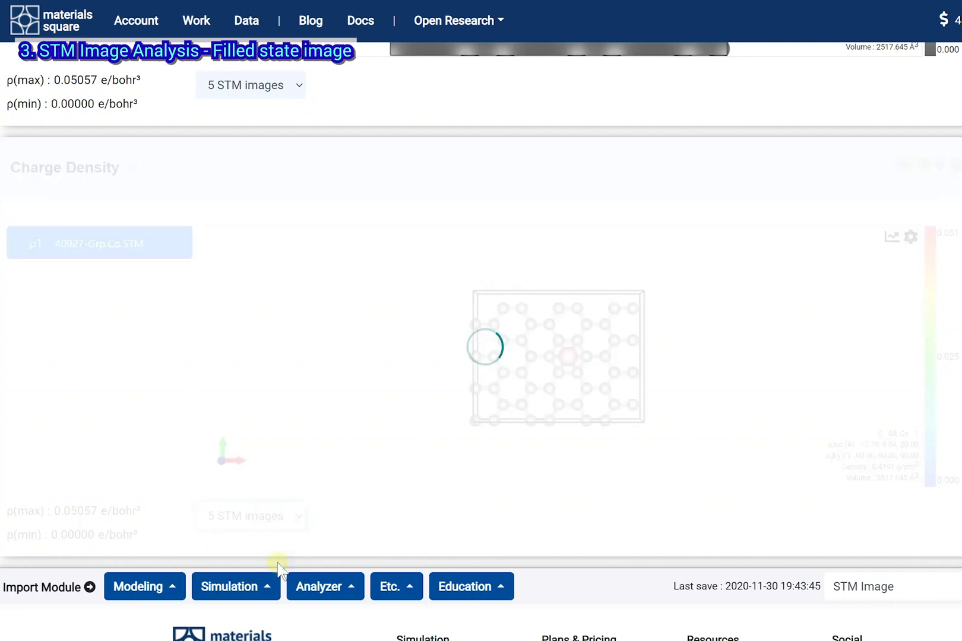